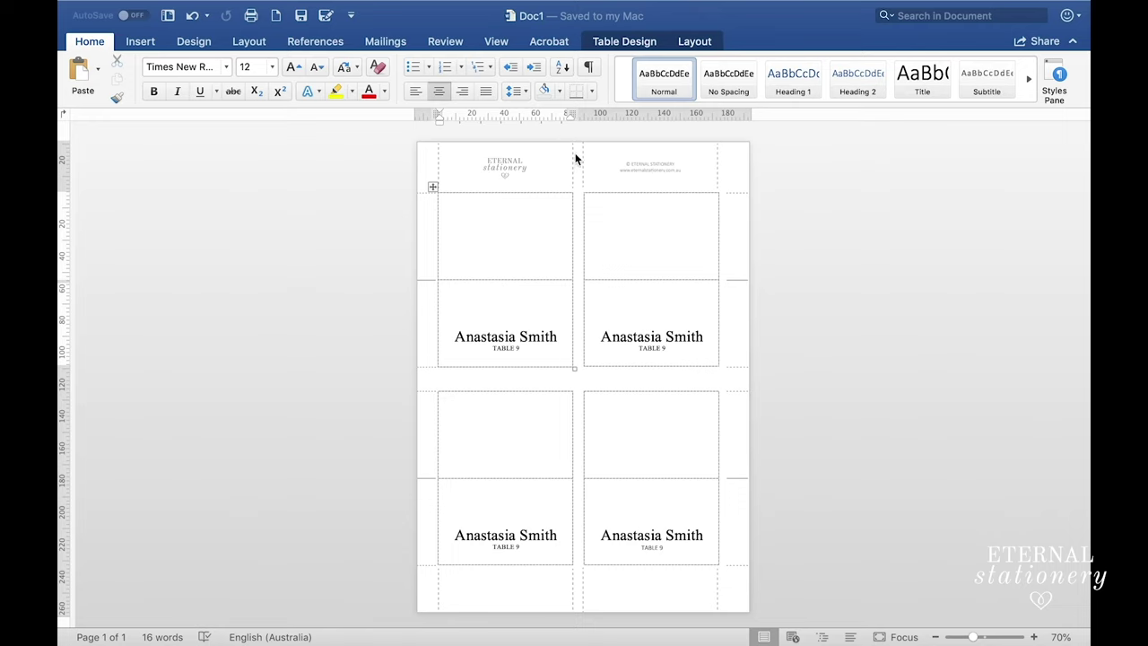
# Show the table gridlines and set the first card's guest name in Isabella at 45 pt.
pyautogui.click(593, 92)
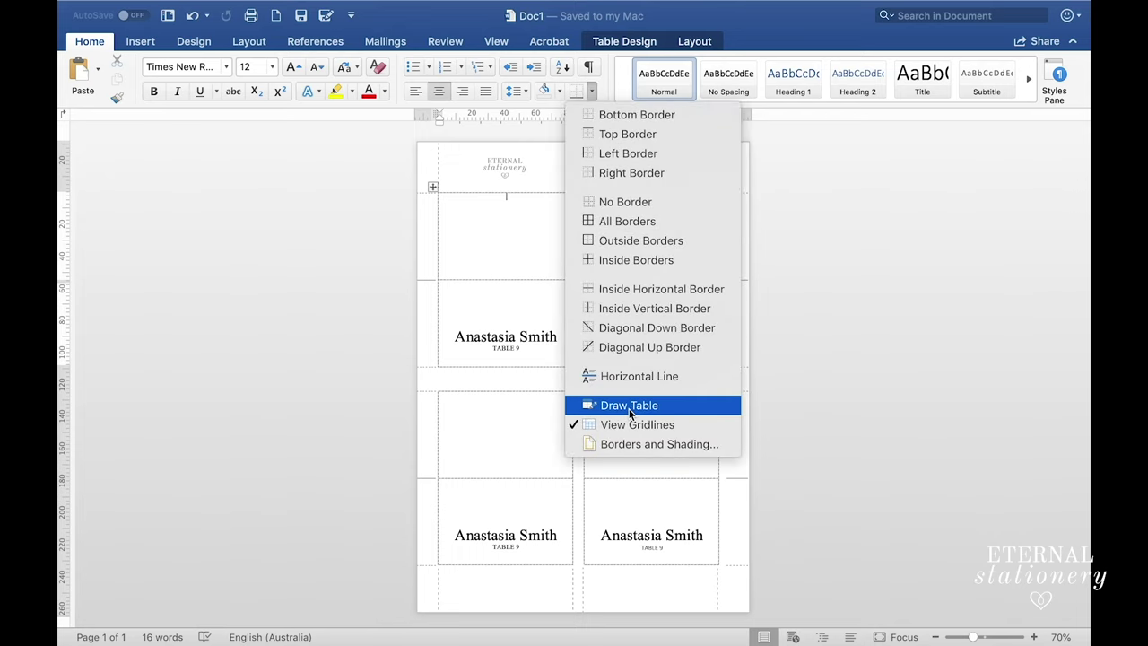
pyautogui.click(644, 425)
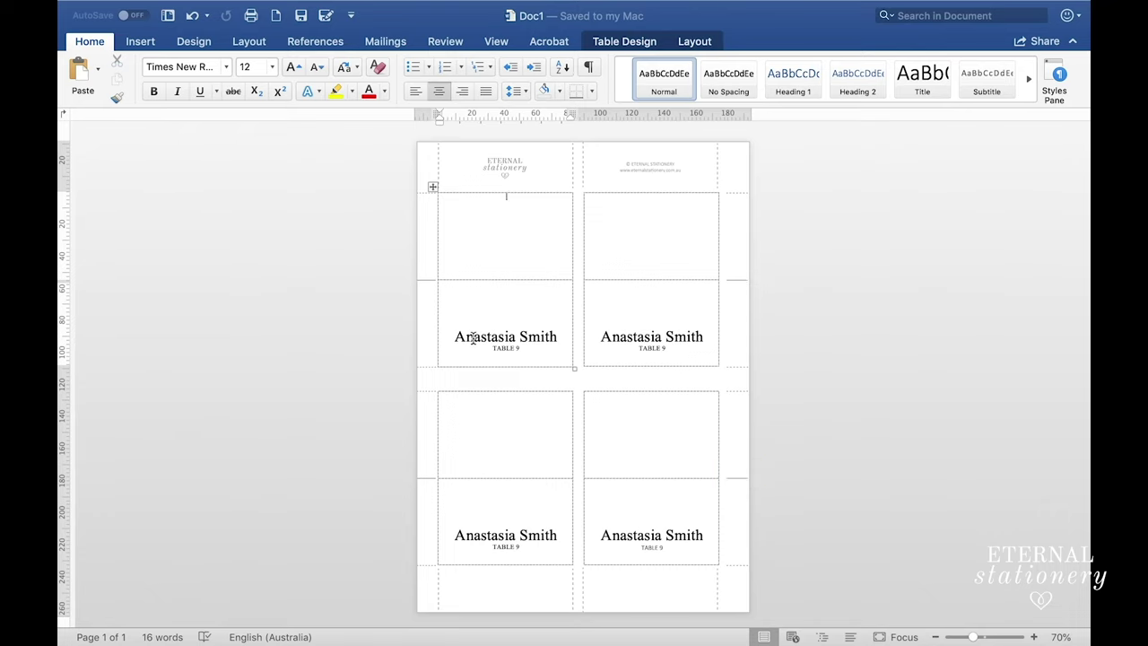
pyautogui.moveTo(558, 337); pyautogui.dragTo(450, 338)
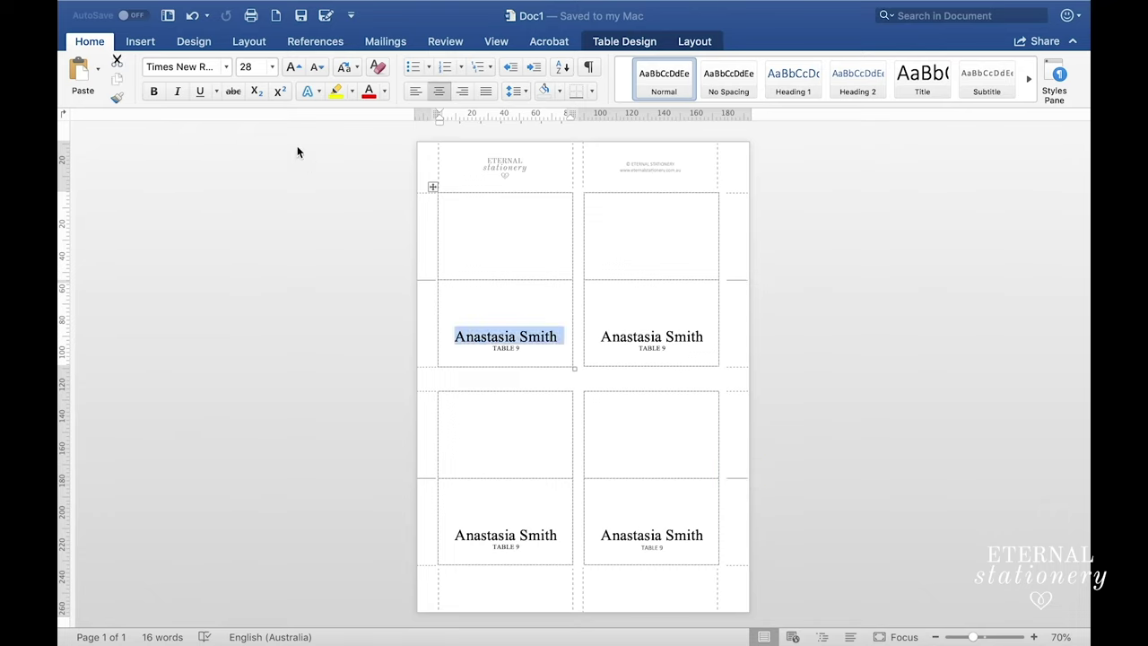
pyautogui.click(184, 67)
pyautogui.write('Isabella')
pyautogui.press('Return')
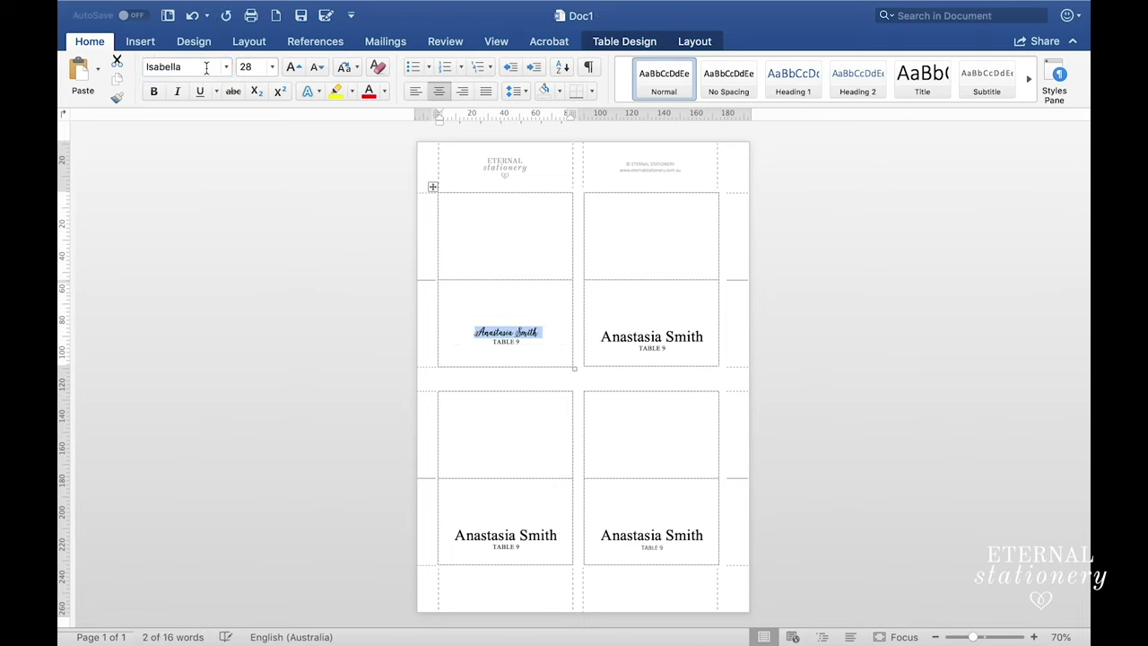
pyautogui.click(251, 65)
pyautogui.write('45')
pyautogui.press('Return')
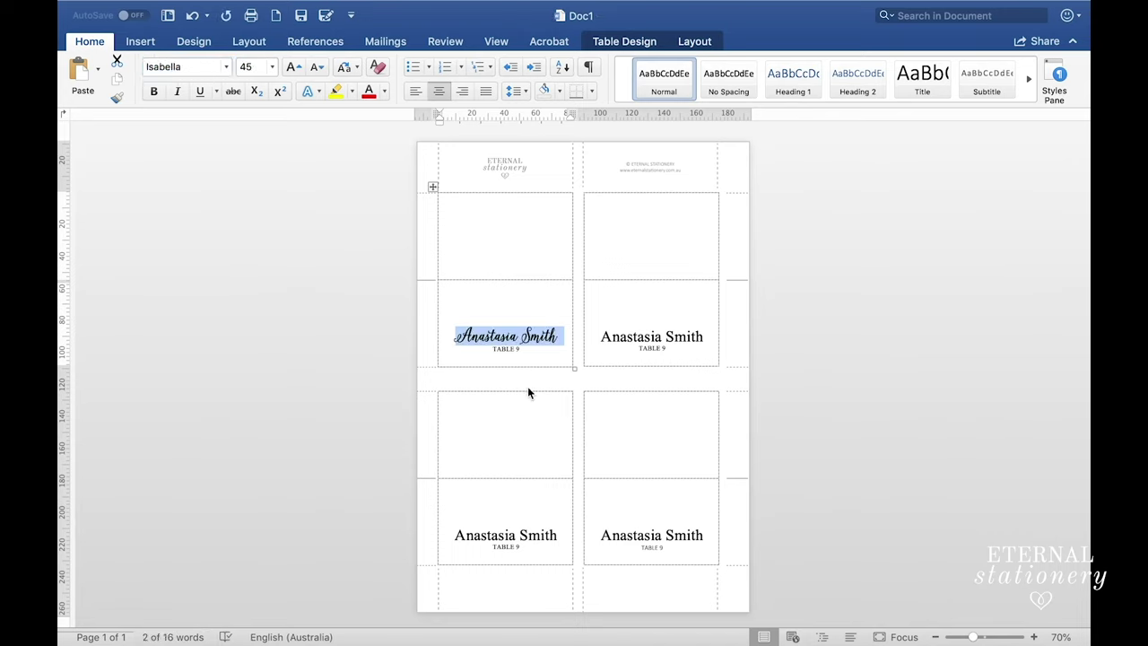
# Set the first card's TABLE 9 line in Calibri Light, then select the styled name and table line.
pyautogui.moveTo(527, 351); pyautogui.dragTo(493, 350)
pyautogui.click(205, 68)
pyautogui.write('Cali')
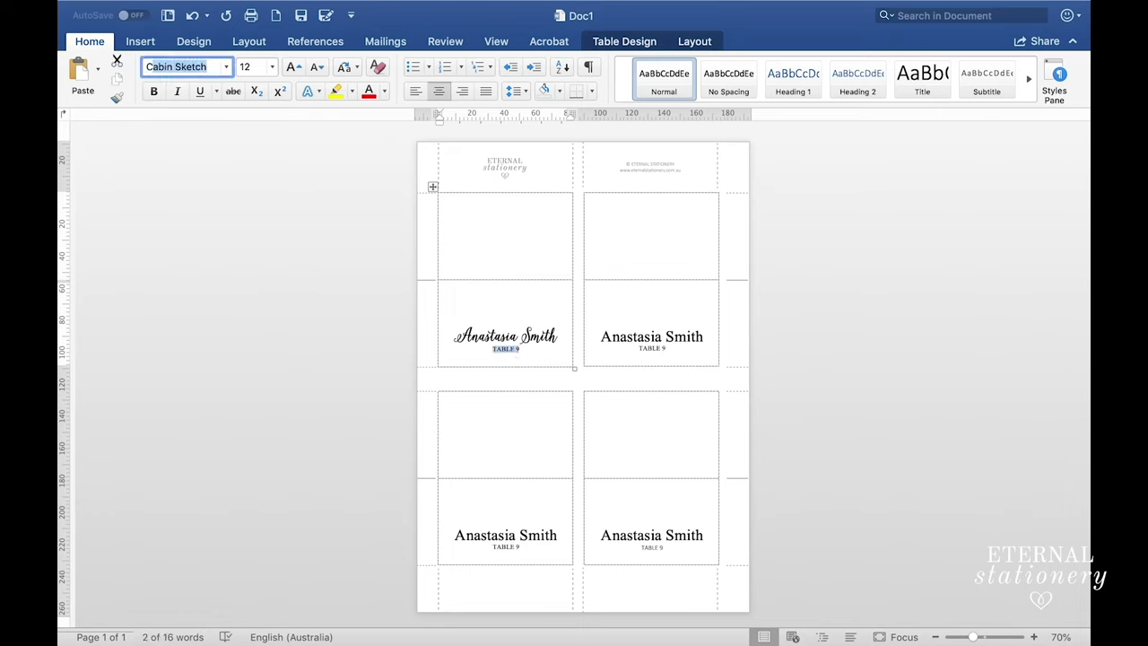
pyautogui.write('bri L')
pyautogui.press('Return')
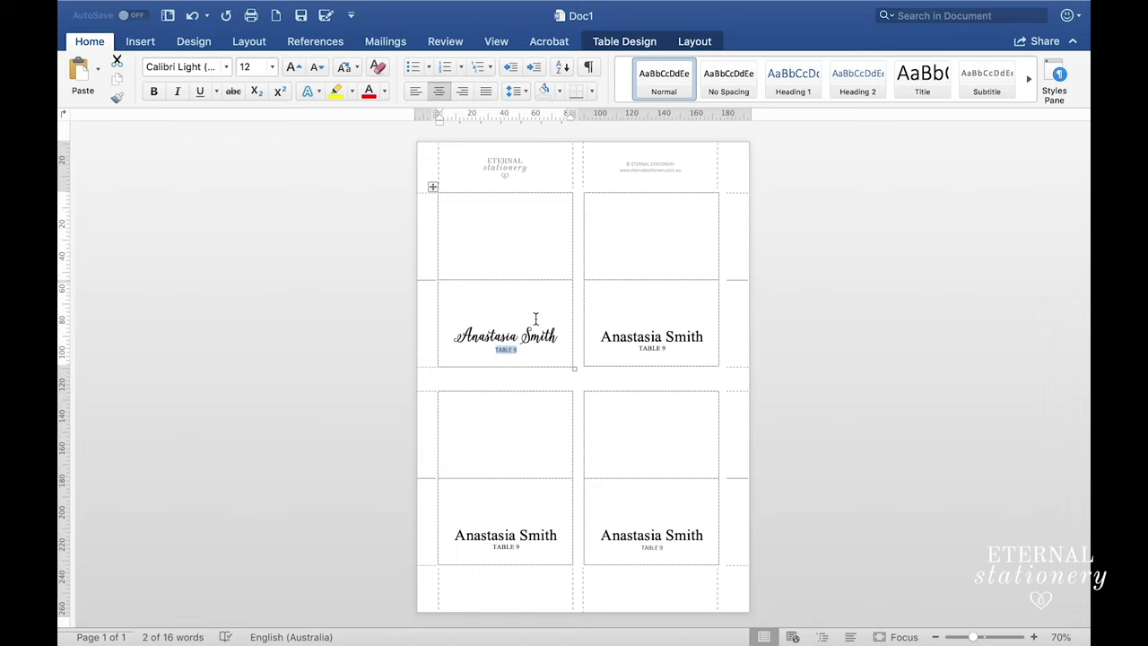
pyautogui.click(530, 350)
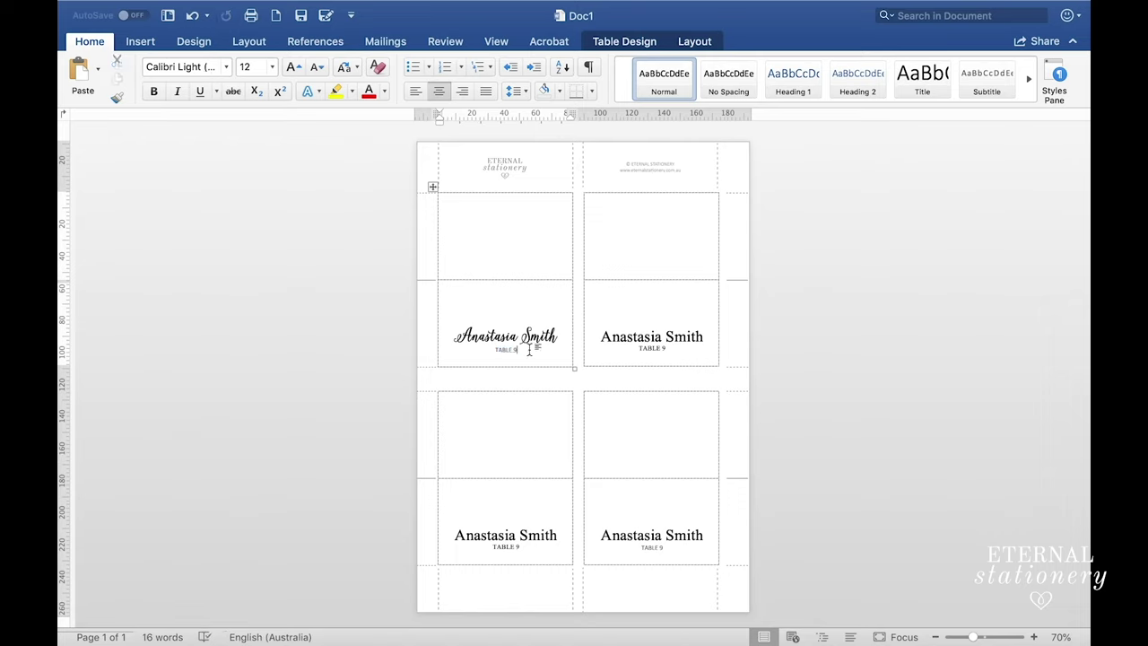
pyautogui.moveTo(529, 350); pyautogui.dragTo(455, 336)
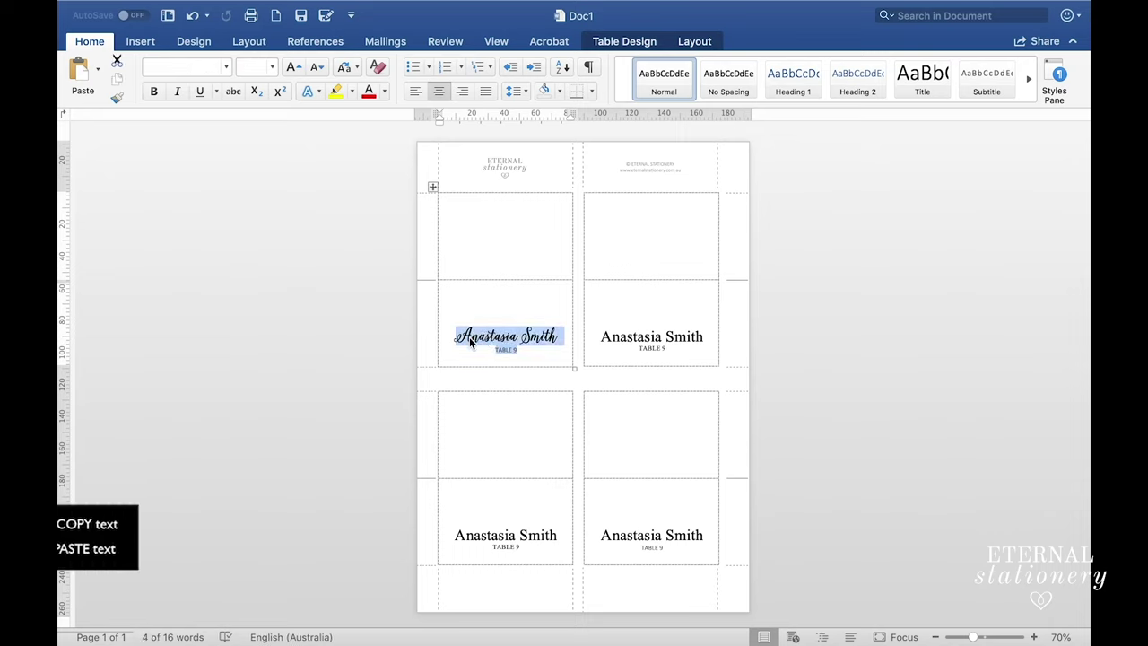
# Copy the styled text and paste it over the top-right, lower-left and lower-right cards' plain text.
pyautogui.press('super+c')
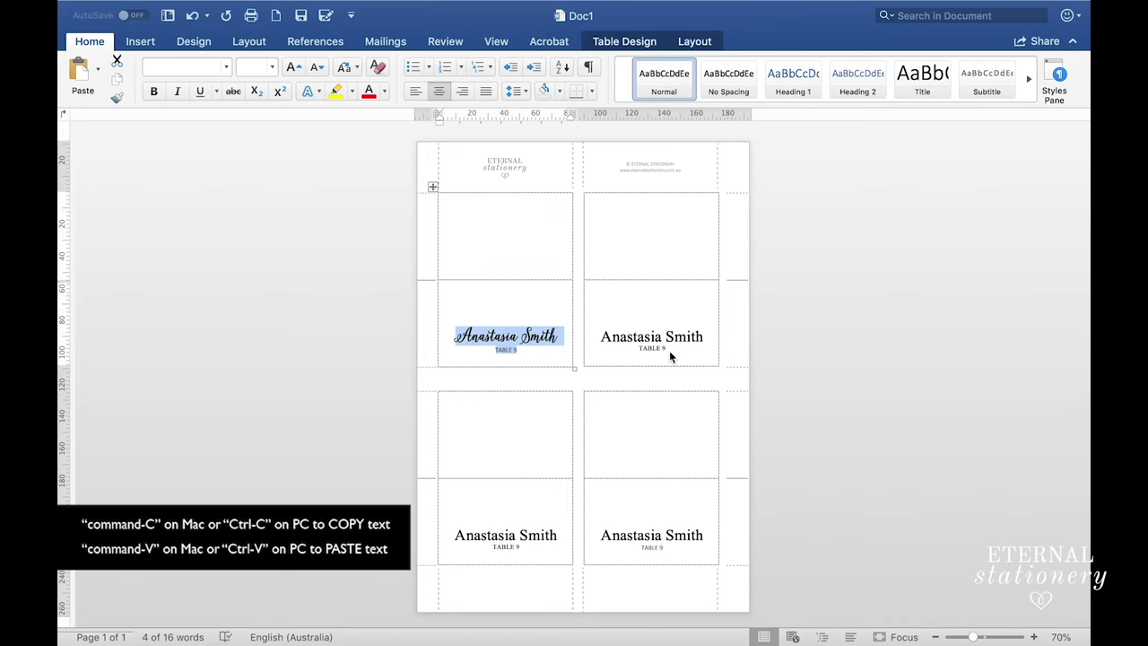
pyautogui.click(669, 352)
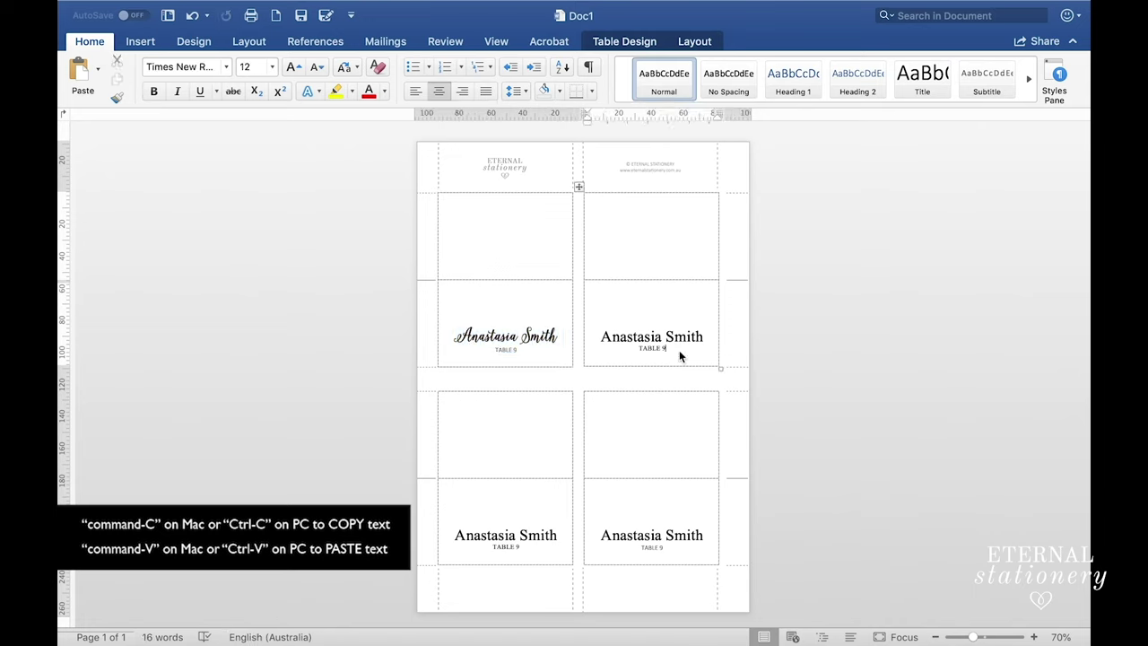
pyautogui.moveTo(679, 349); pyautogui.dragTo(603, 343)
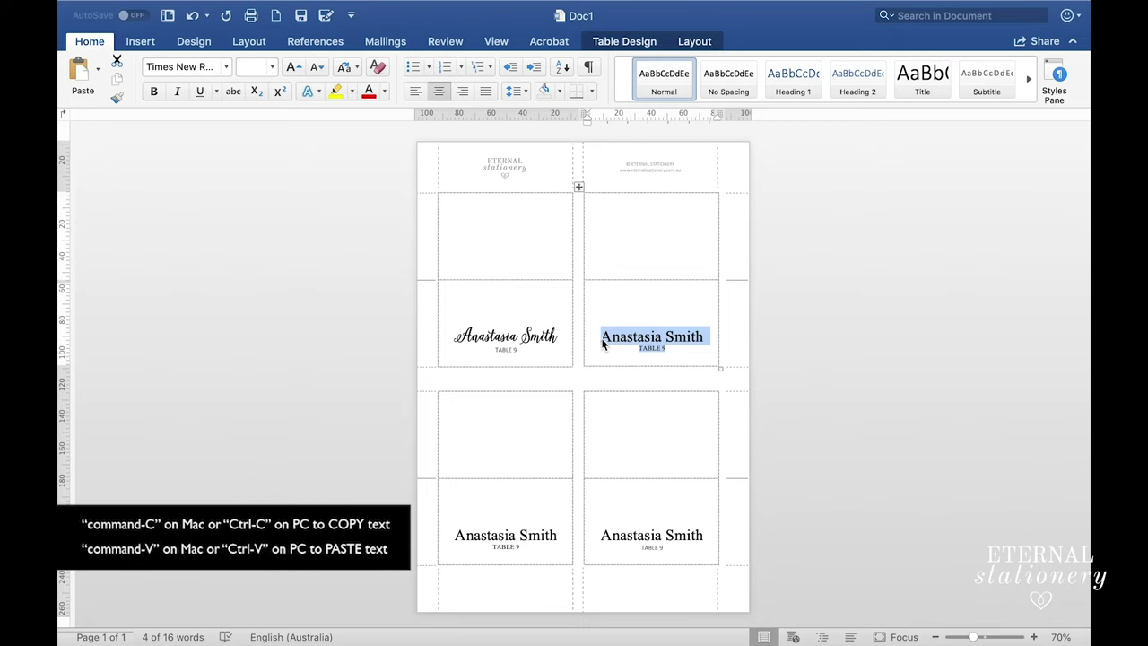
pyautogui.press('super+v')
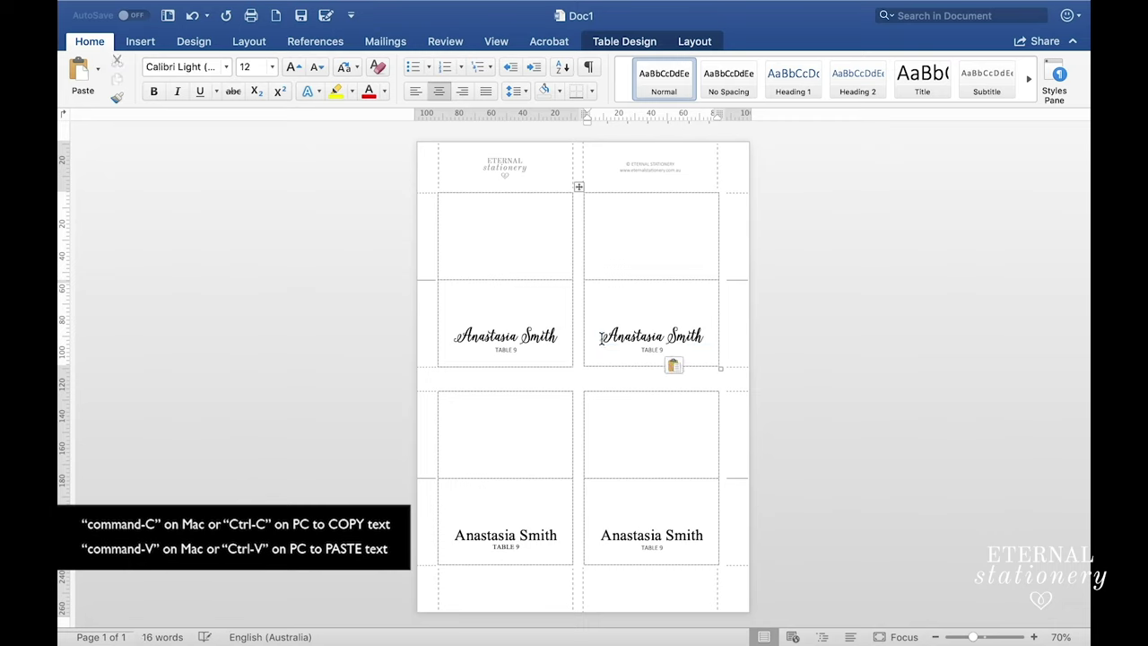
pyautogui.moveTo(523, 547); pyautogui.dragTo(462, 532)
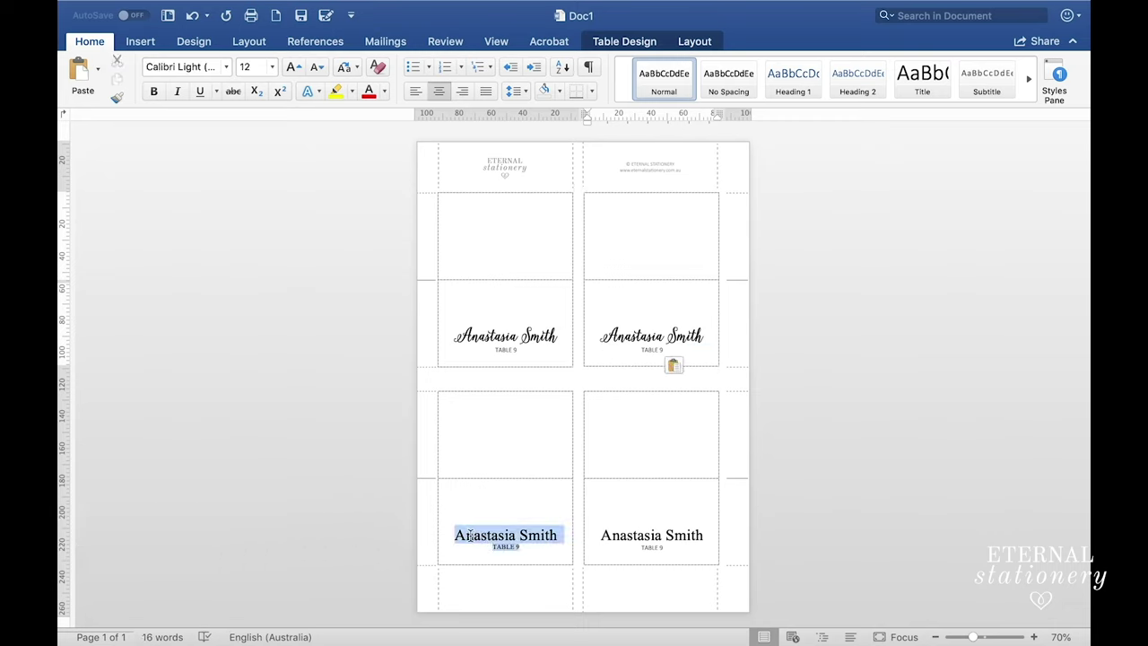
pyautogui.press('super+v')
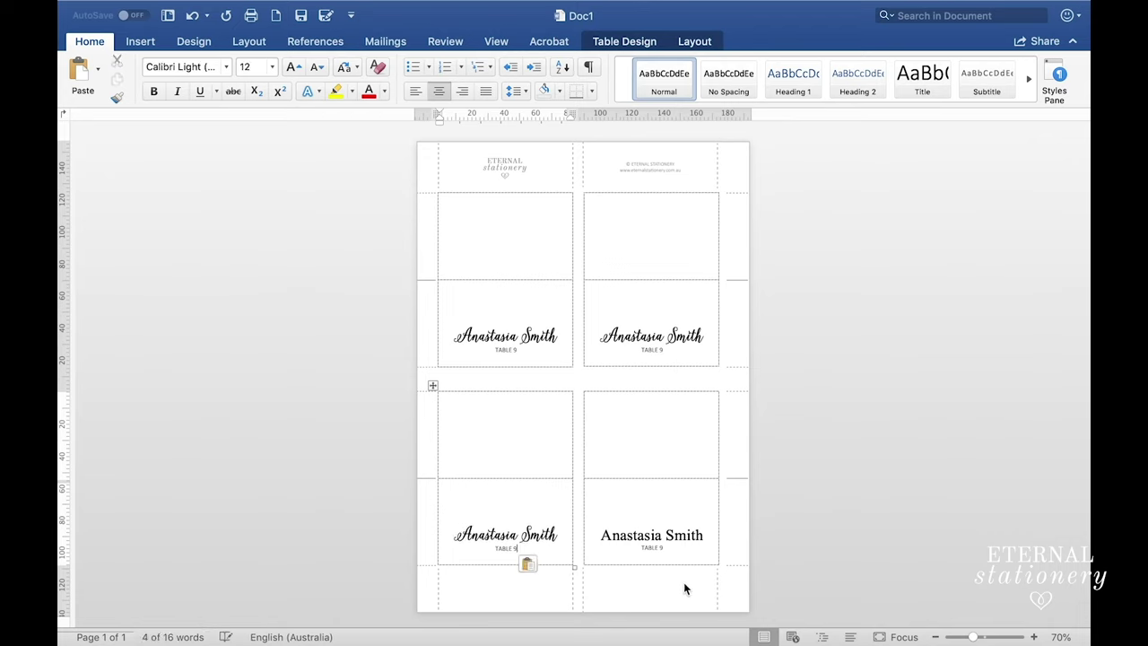
pyautogui.moveTo(675, 550); pyautogui.dragTo(599, 534)
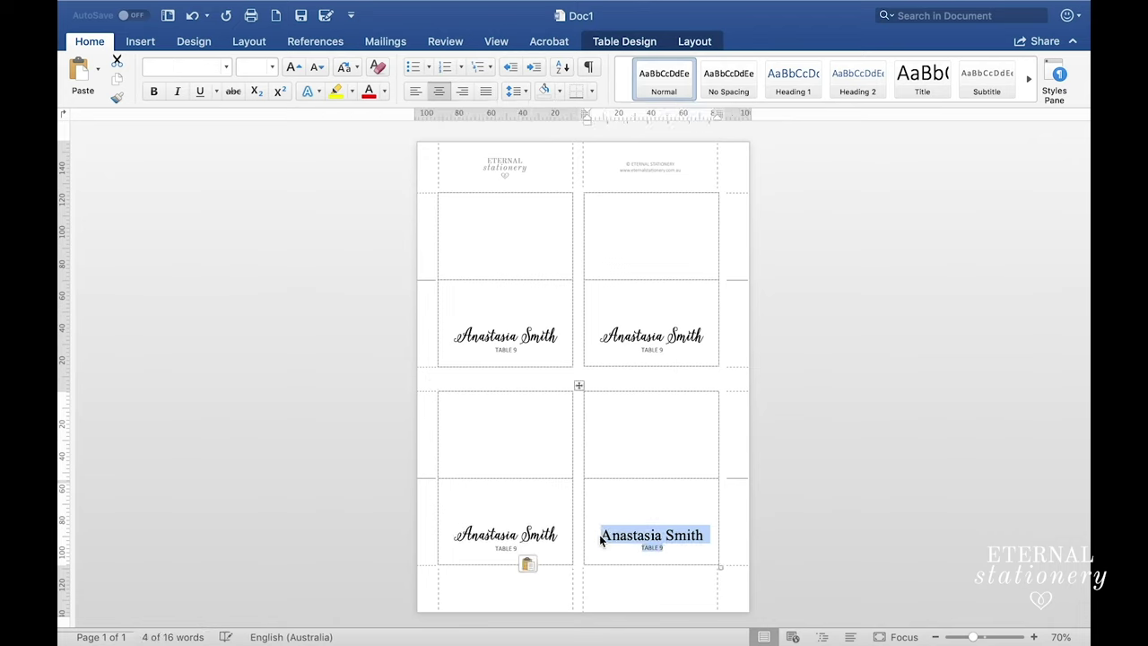
pyautogui.press('super+v')
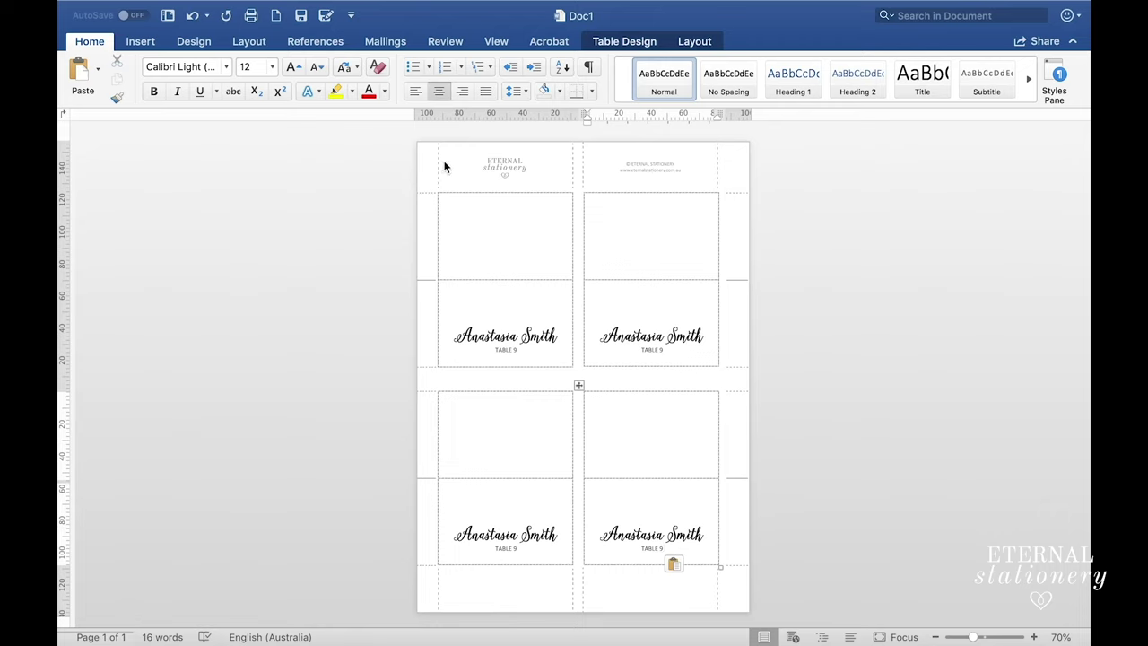
pyautogui.click(150, 42)
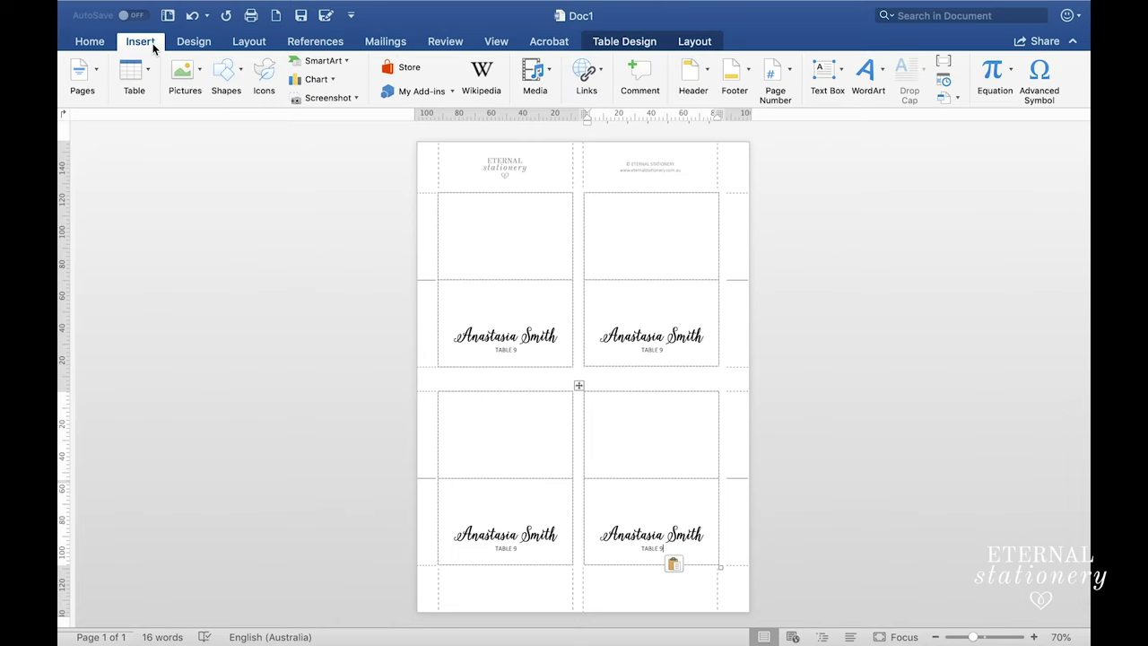
# Insert the Flower.png picture from file onto the place card sheet.
pyautogui.click(191, 73)
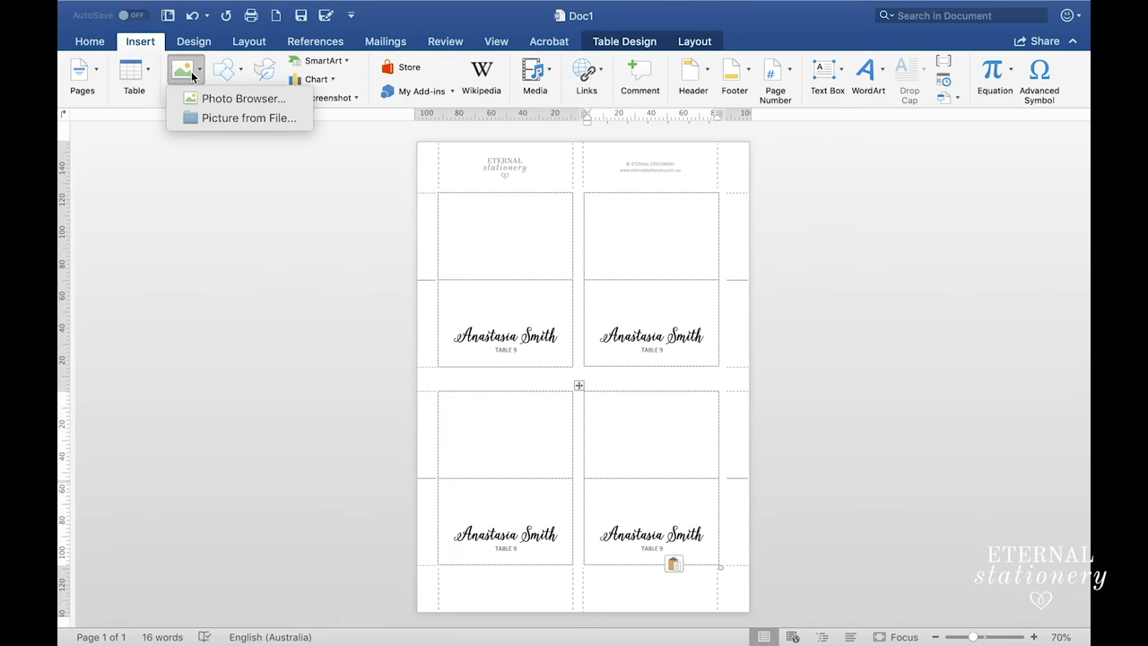
pyautogui.click(208, 120)
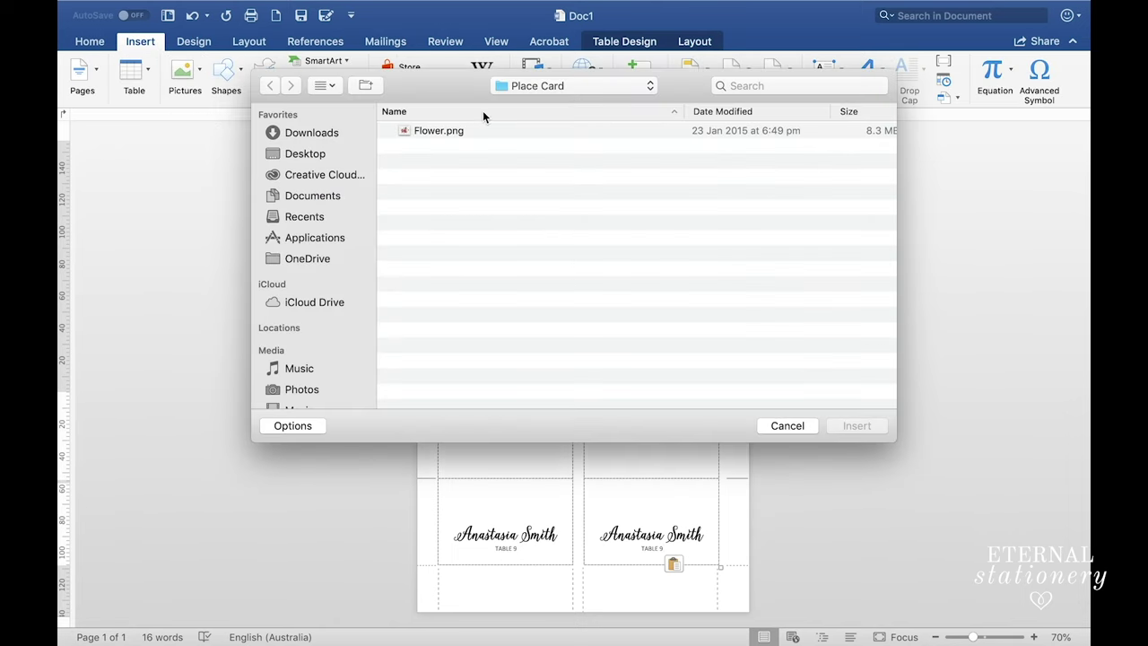
pyautogui.click(450, 132)
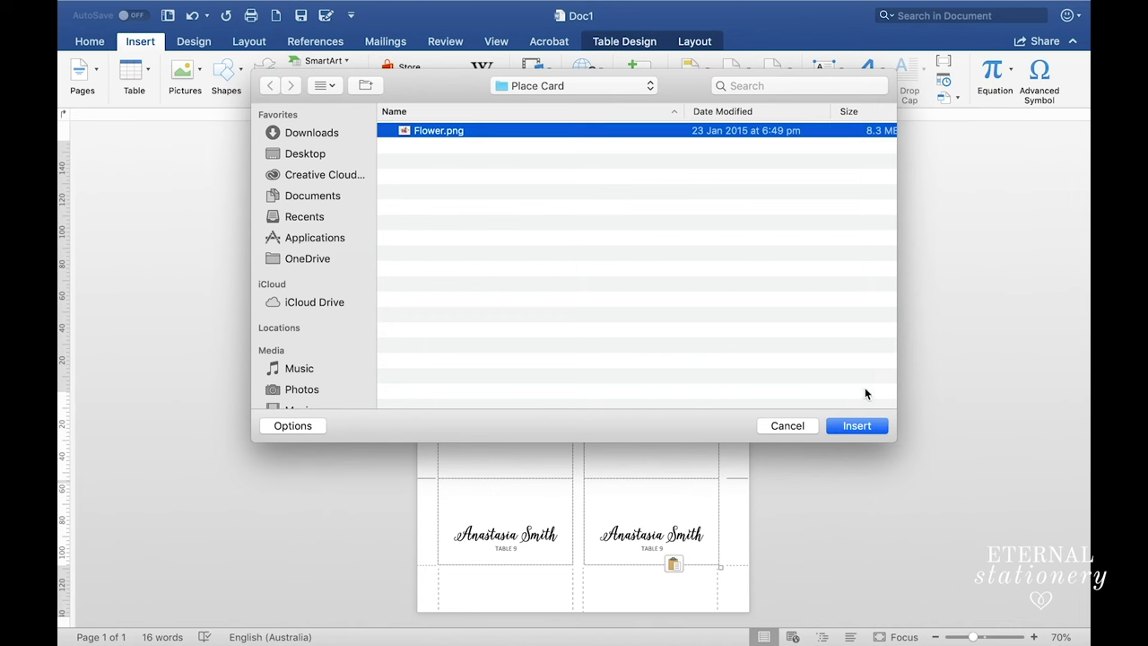
pyautogui.click(848, 426)
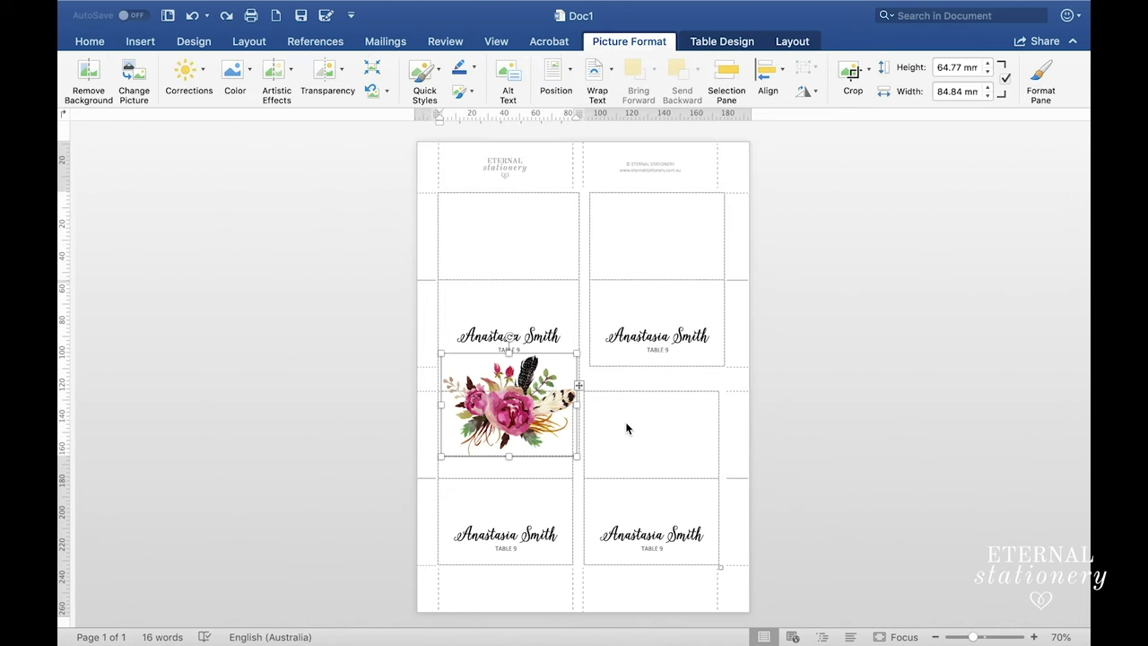
# Set the flower picture's text wrapping to In Front of Text.
pyautogui.moveTo(489, 395); pyautogui.dragTo(587, 362)
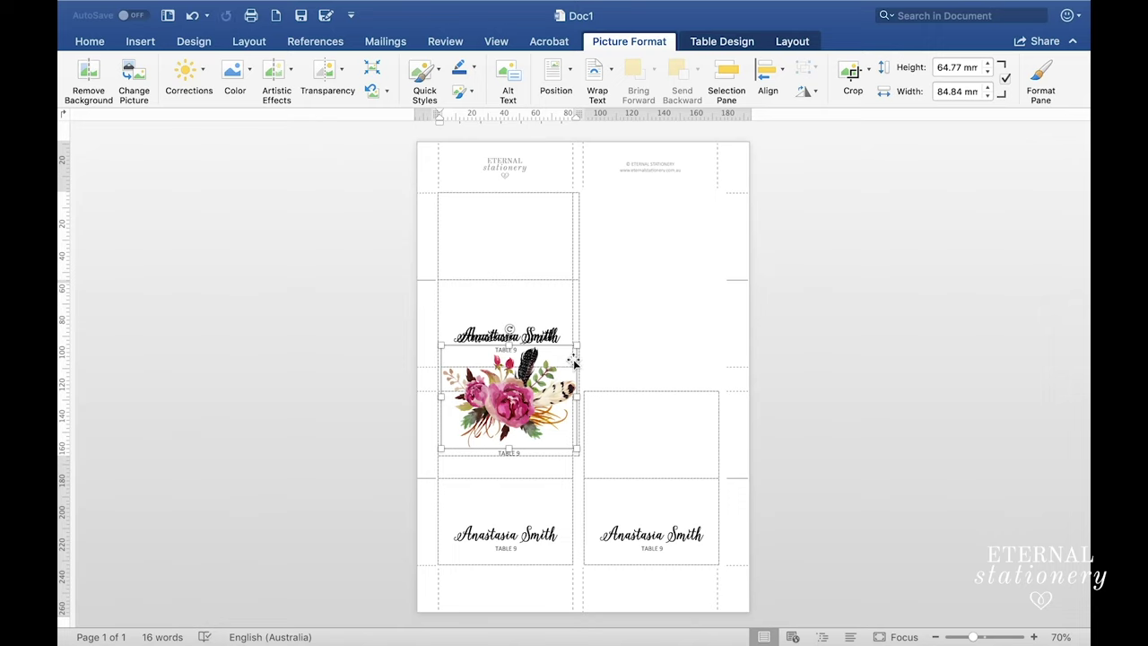
pyautogui.rightClick(530, 395)
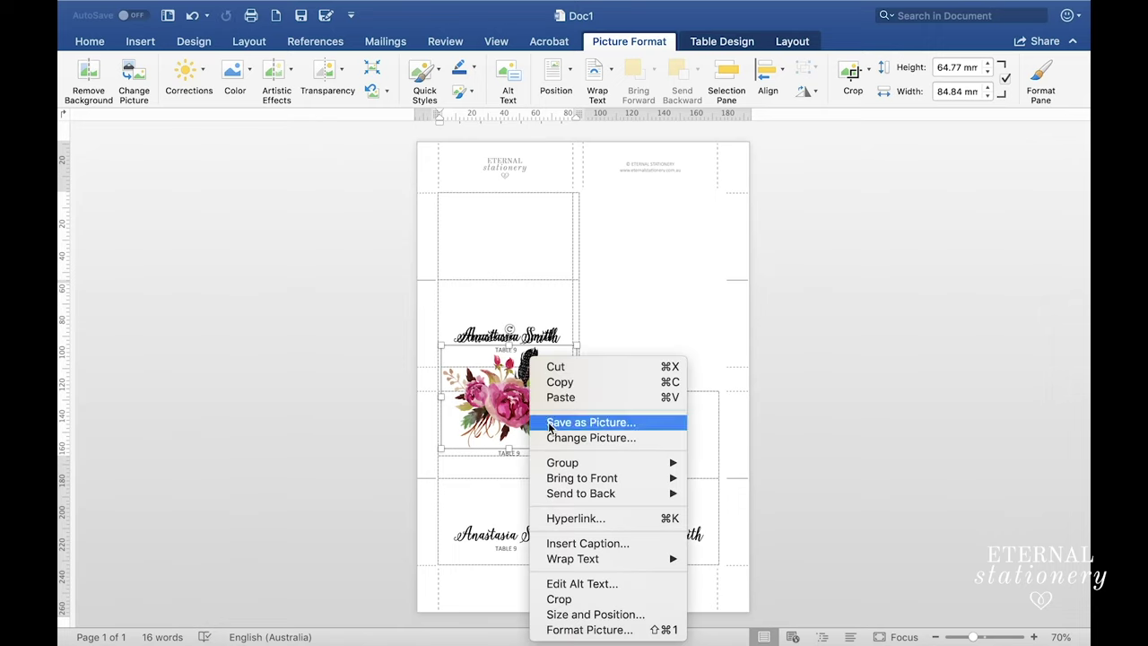
pyautogui.moveTo(599, 560)
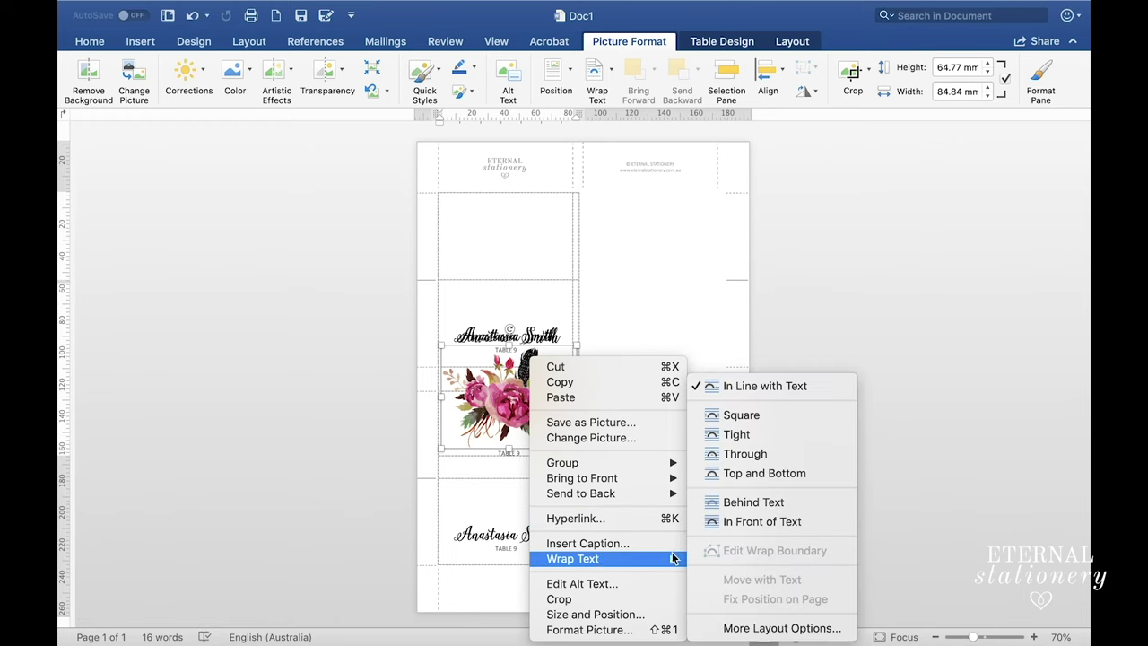
pyautogui.click(734, 522)
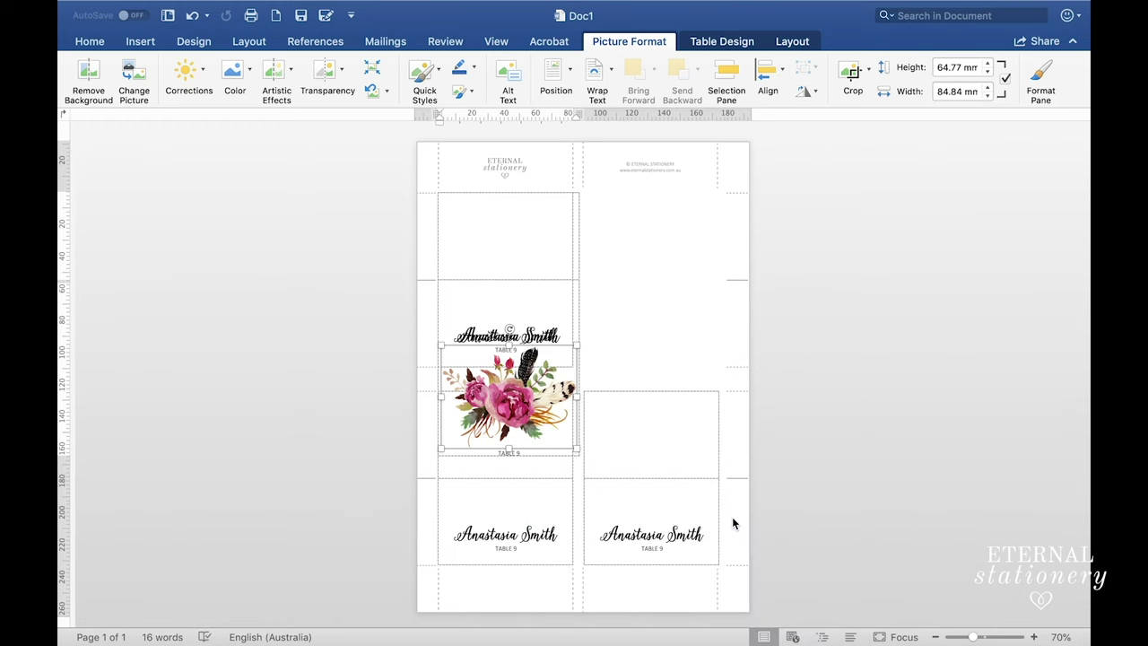
# Move the flower onto the top-left card and shrink it to 20.51 × 26.92 mm above the name.
pyautogui.moveTo(679, 440); pyautogui.dragTo(554, 453)
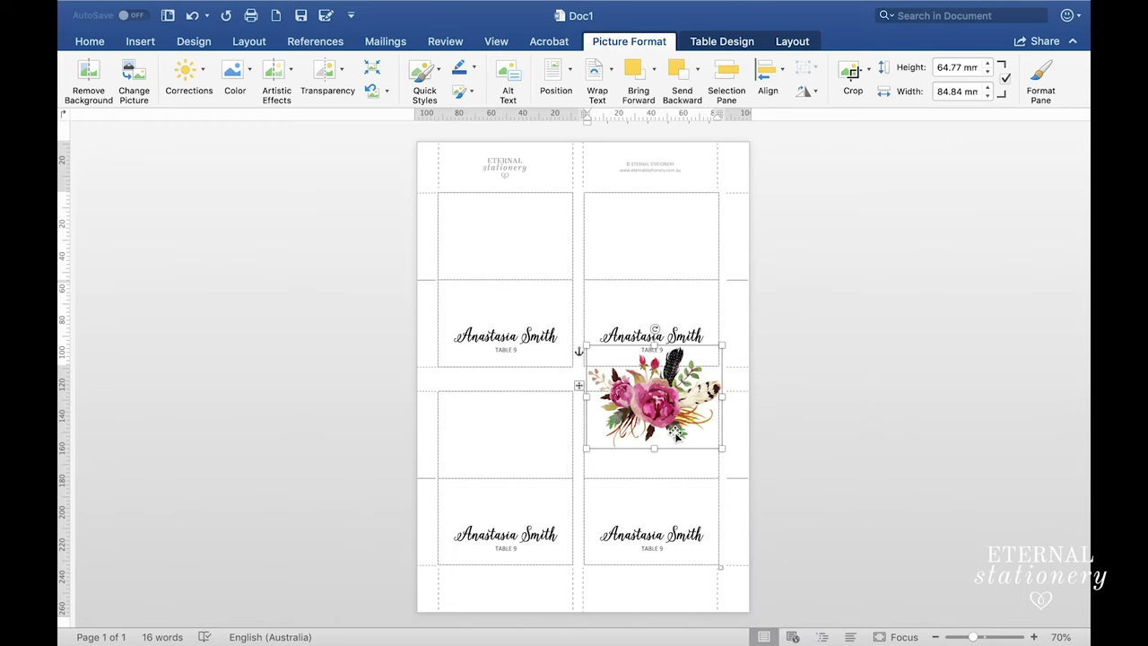
pyautogui.moveTo(554, 453)
pyautogui.mouseDown()
pyautogui.moveTo(585, 386)
pyautogui.moveTo(551, 345)
pyautogui.mouseUp()
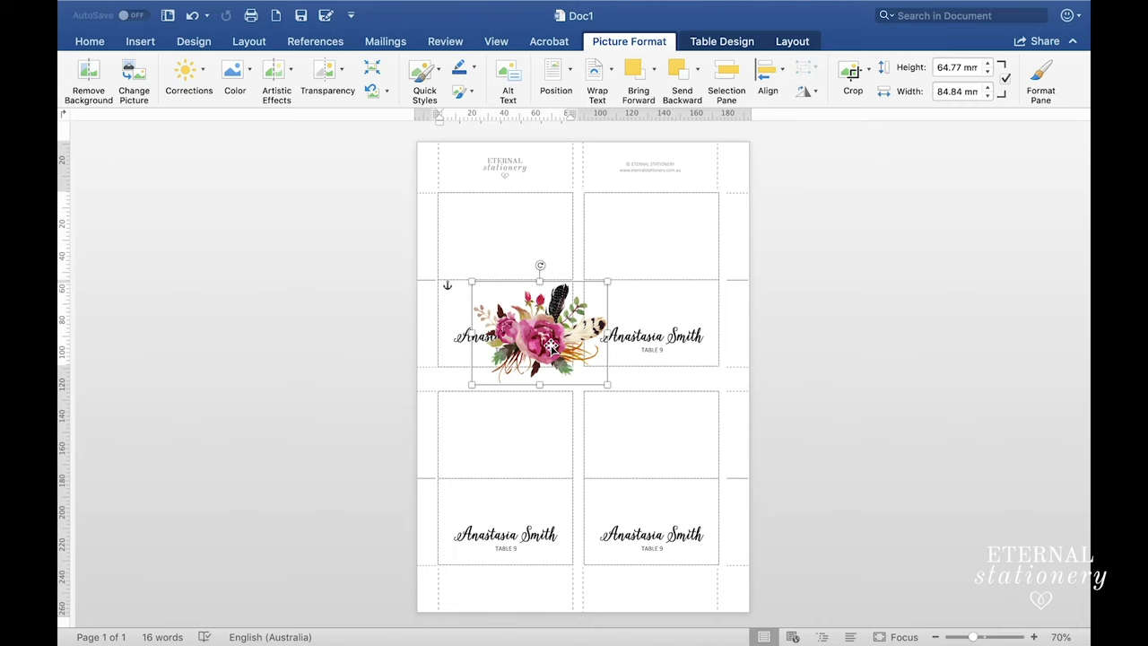
pyautogui.moveTo(608, 384); pyautogui.dragTo(515, 314)
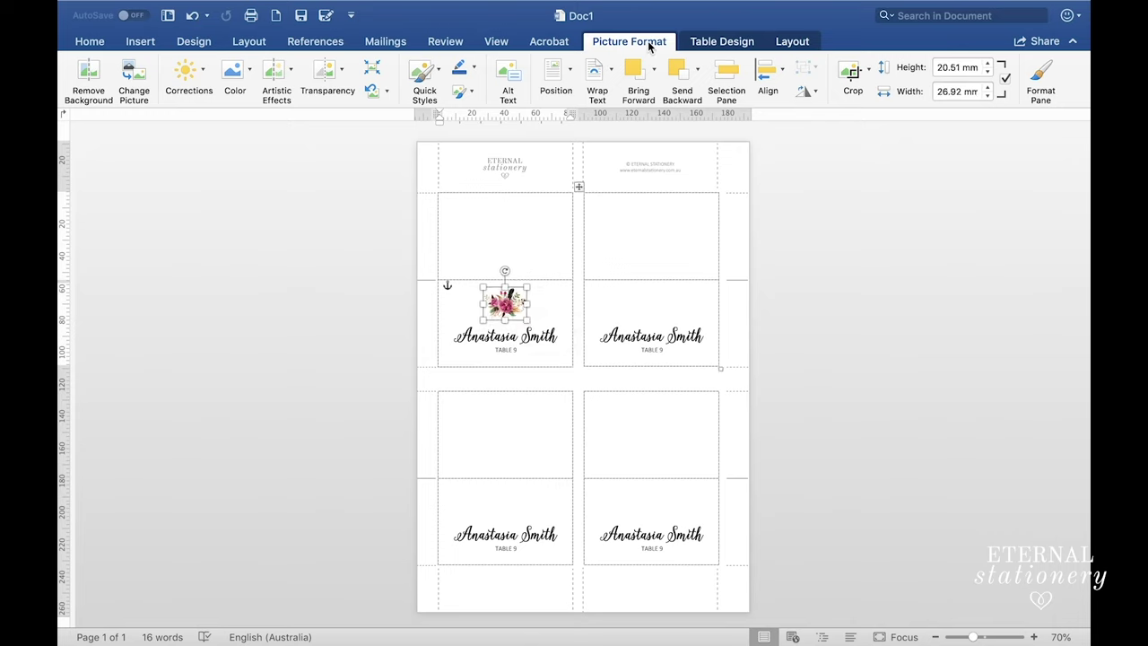
pyautogui.click(773, 76)
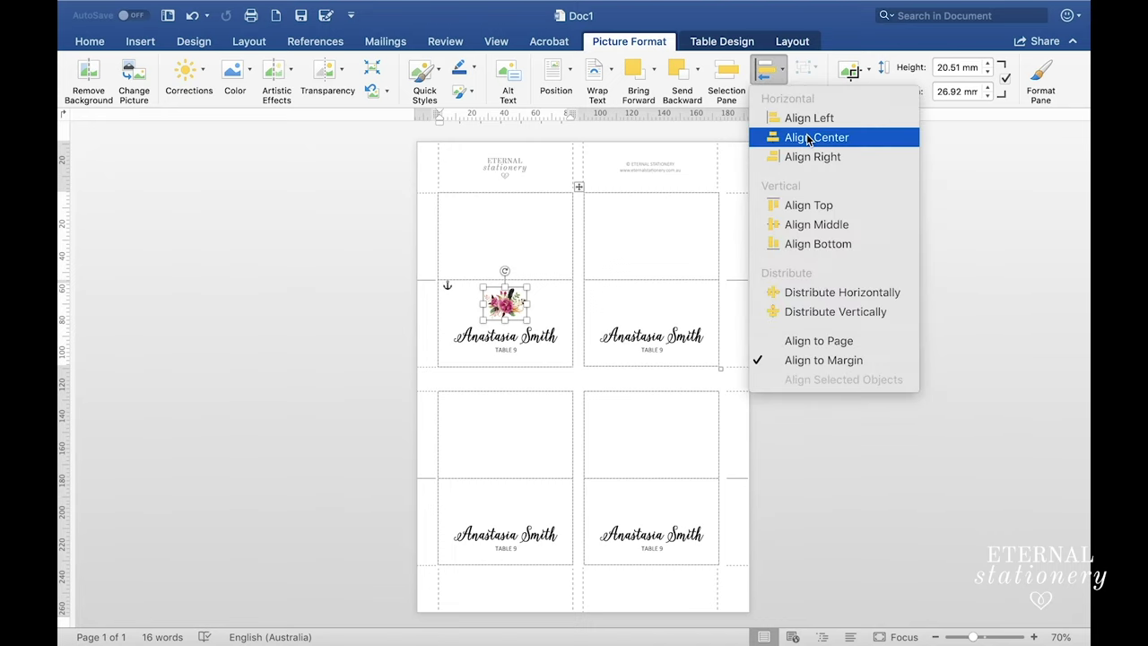
# Centre the flower on the first card and paste copies into the other three cards.
pyautogui.click(809, 138)
pyautogui.moveTo(528, 309); pyautogui.dragTo(534, 312)
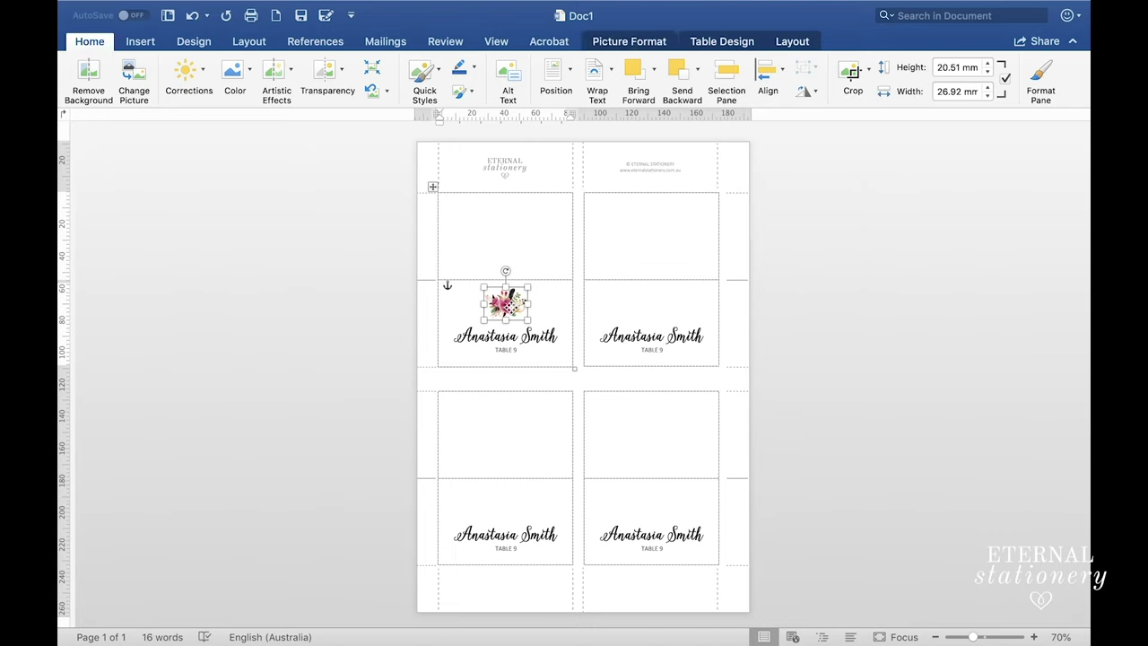
pyautogui.press('super+c')
pyautogui.click(667, 299)
pyautogui.press('super+v')
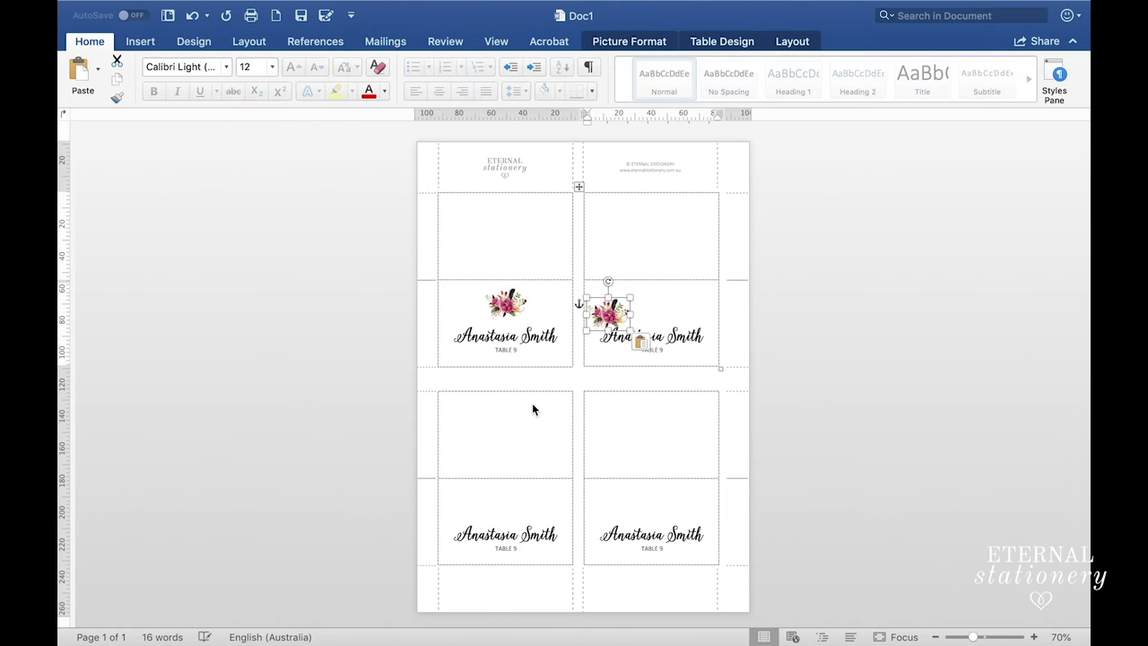
pyautogui.click(530, 437)
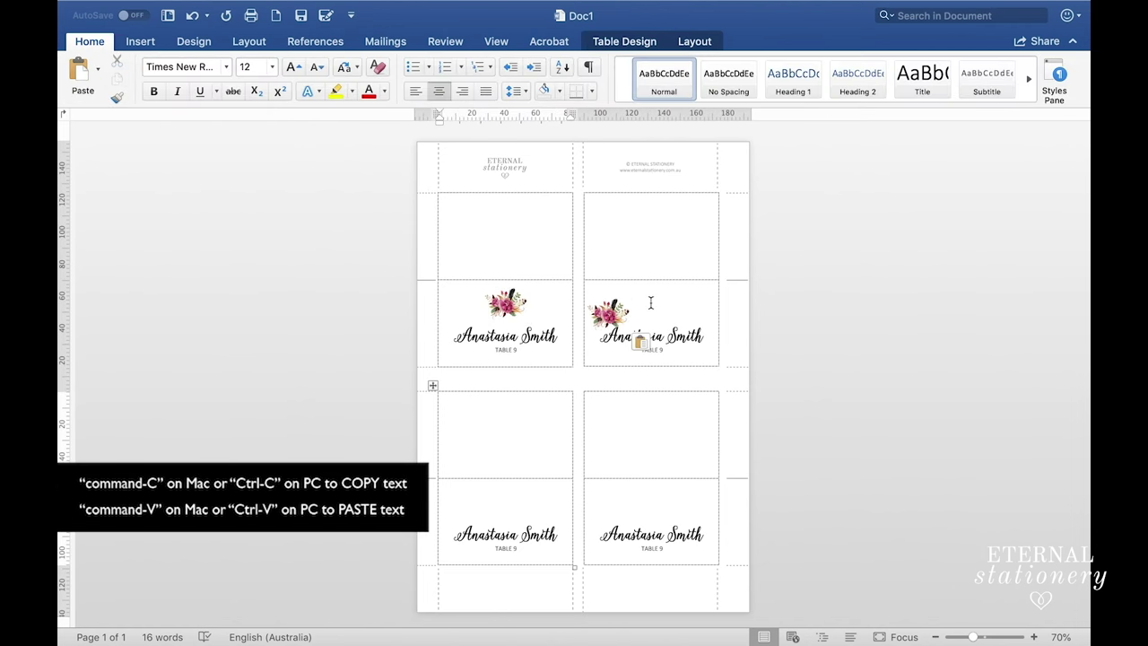
pyautogui.press('super+v')
pyautogui.click(654, 446)
pyautogui.press('super+v')
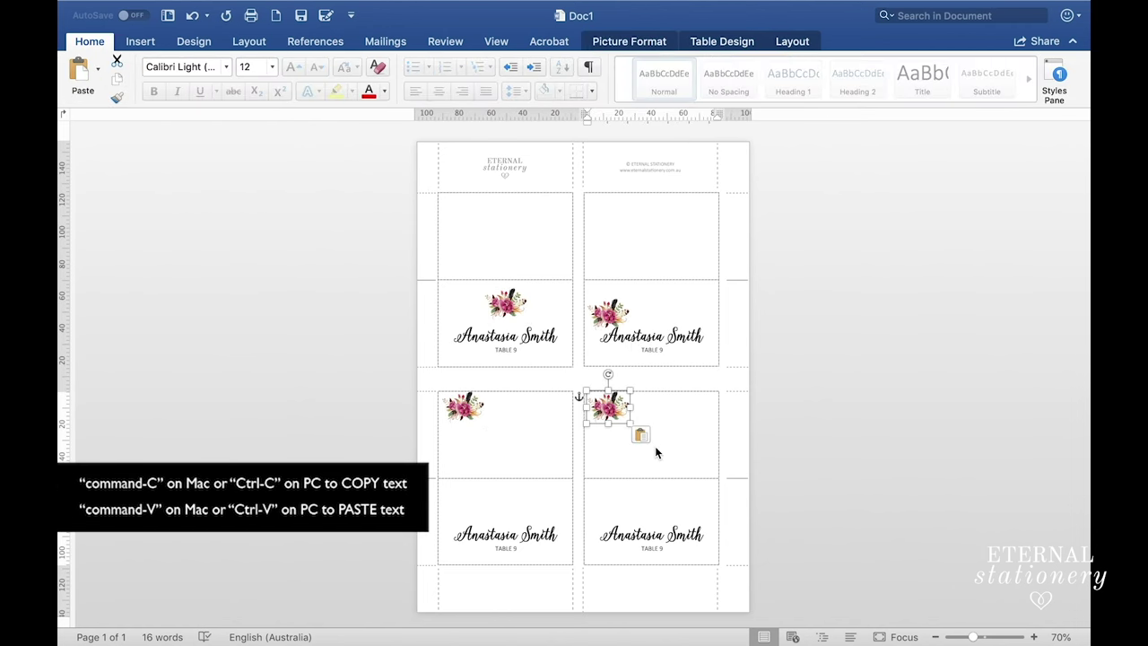
# Drag each pasted flower into place above its card's guest name.
pyautogui.moveTo(610, 312); pyautogui.dragTo(652, 303)
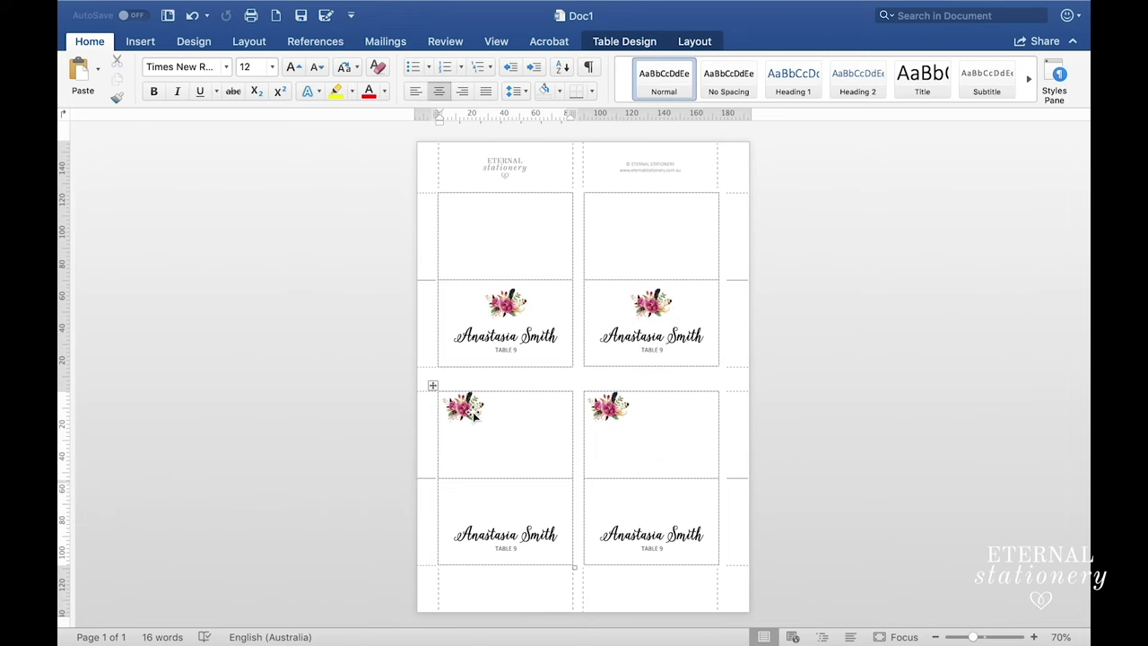
pyautogui.moveTo(464, 408); pyautogui.dragTo(506, 504)
pyautogui.moveTo(608, 407); pyautogui.dragTo(651, 502)
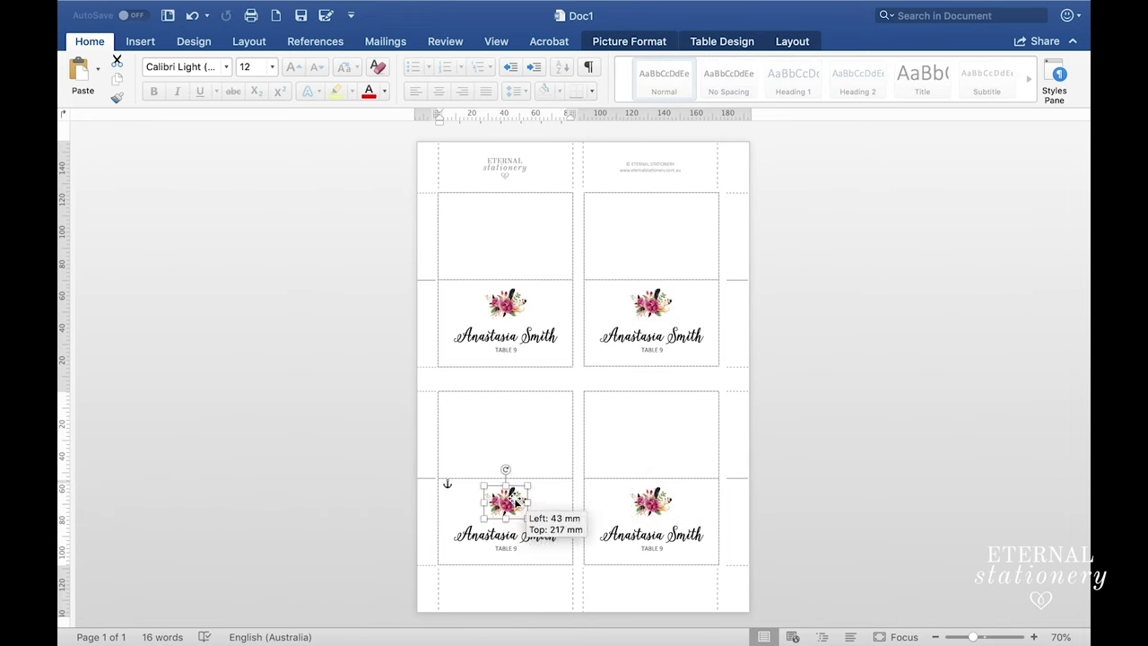
pyautogui.click(652, 394)
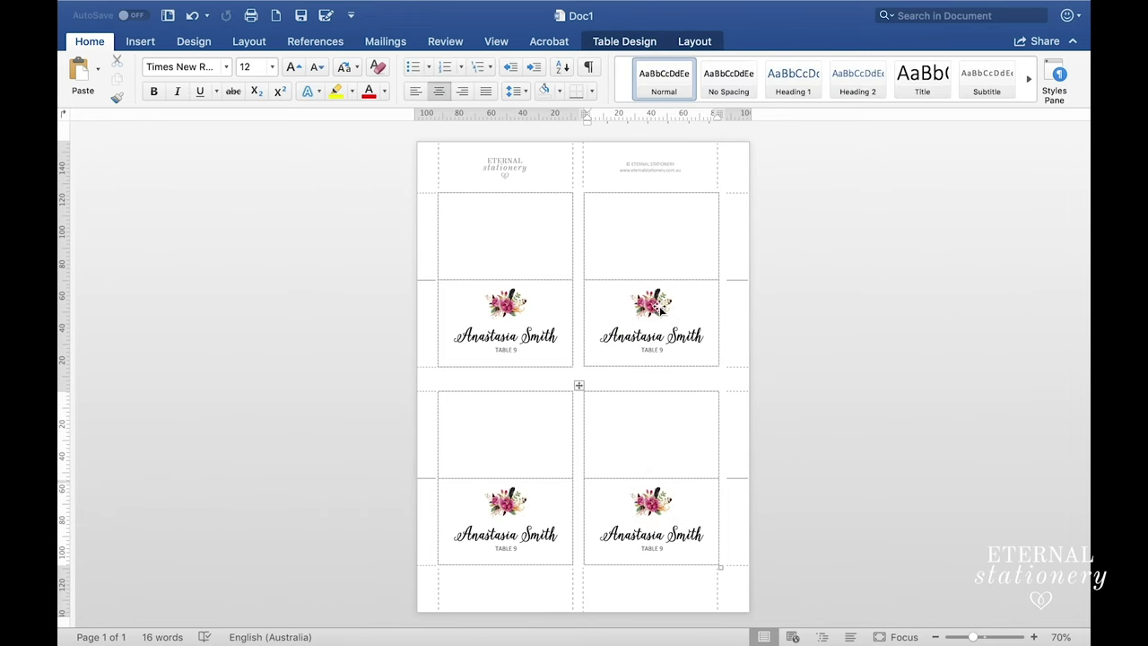
pyautogui.click(652, 305)
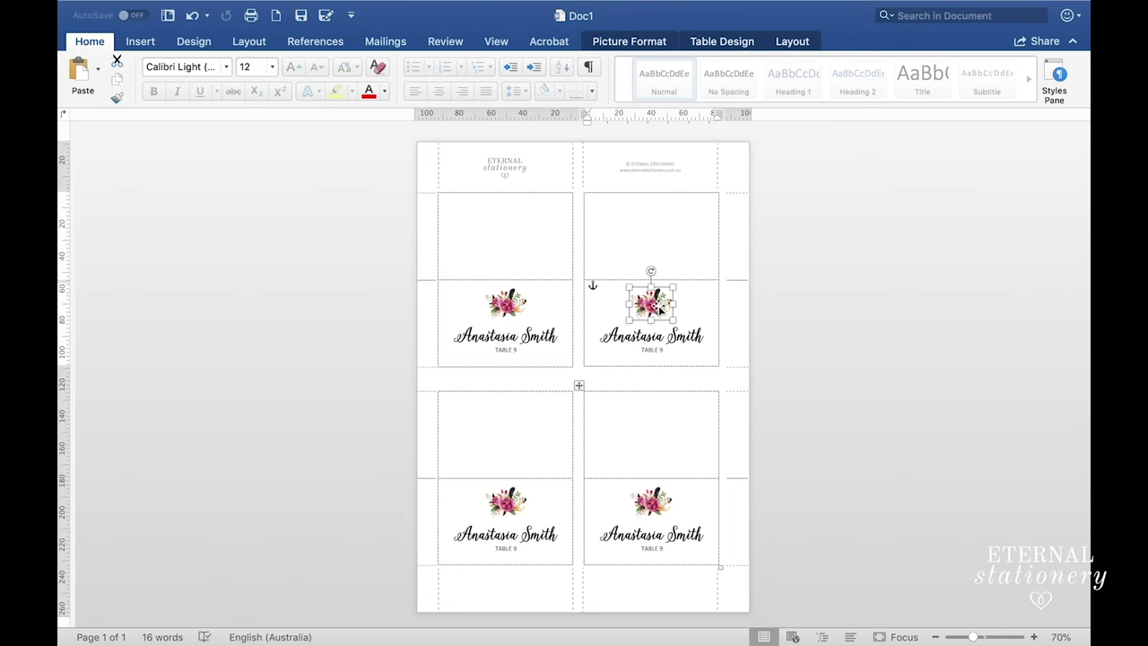
# Align Center the flowers on the top-right, lower-left and lower-right cards.
pyautogui.click(646, 49)
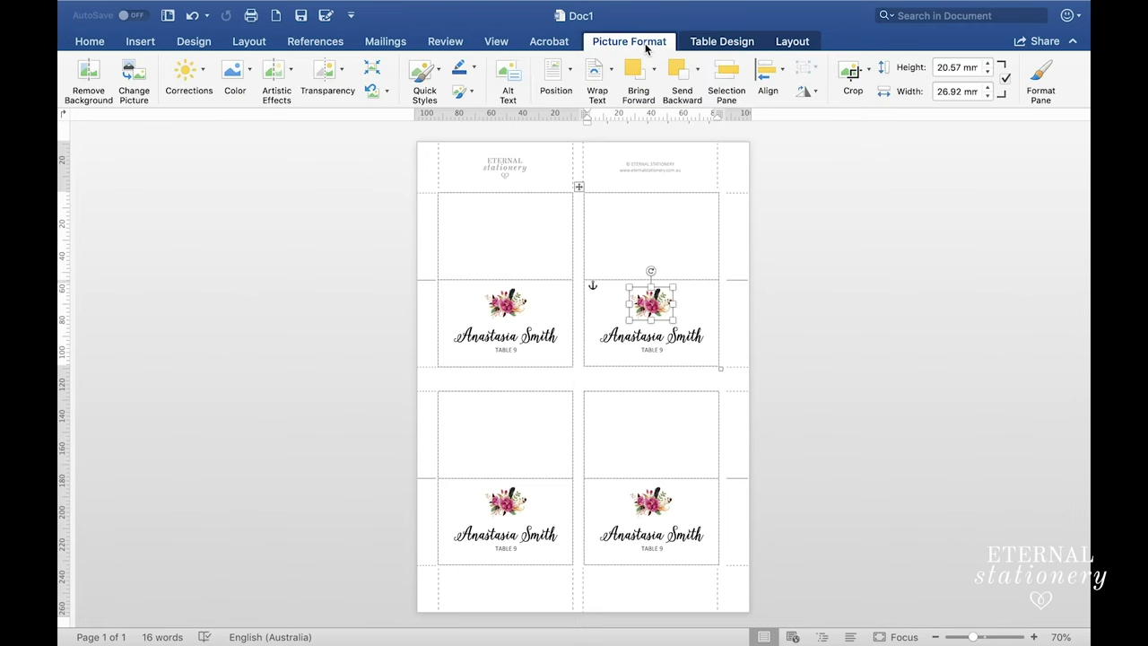
pyautogui.click(767, 70)
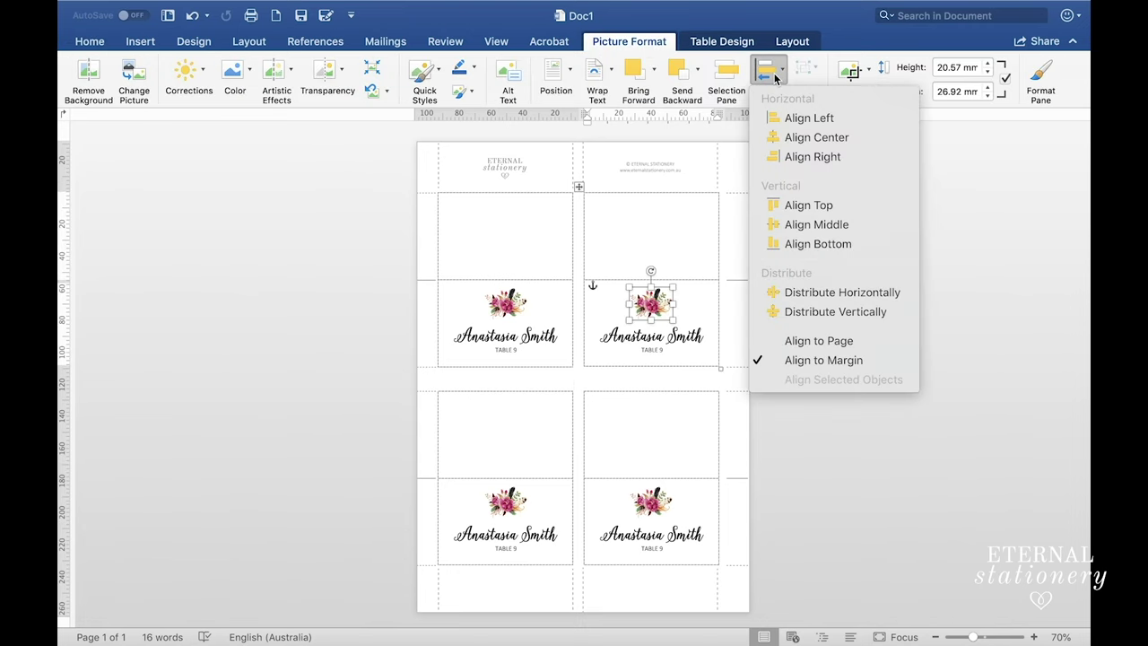
pyautogui.click(792, 138)
pyautogui.click(525, 508)
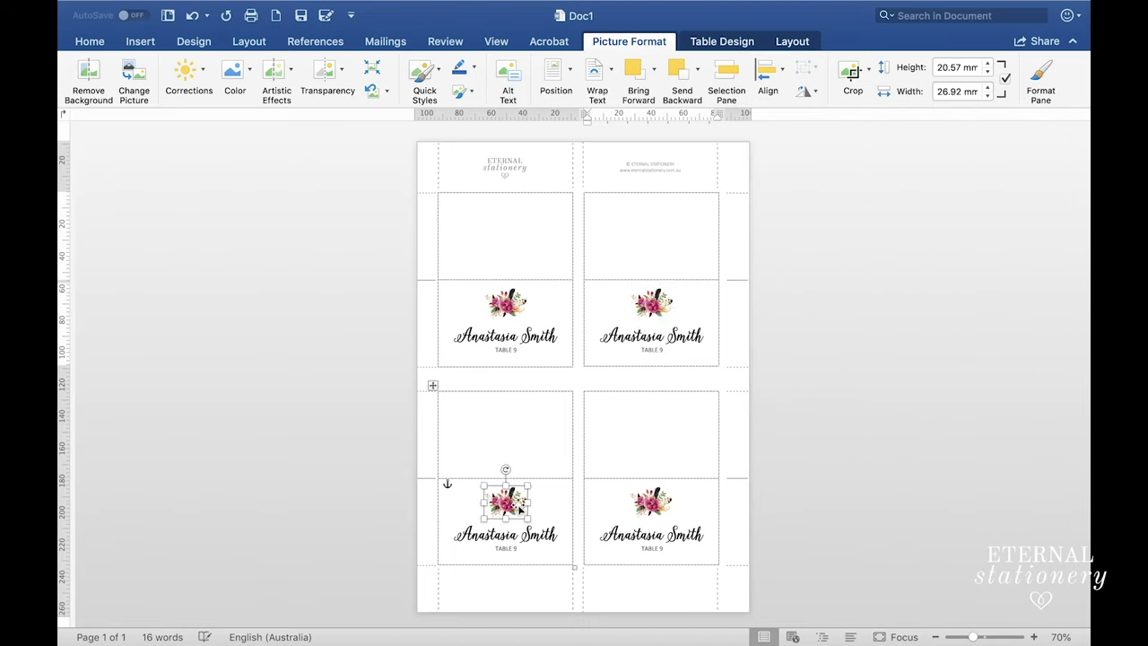
pyautogui.click(764, 74)
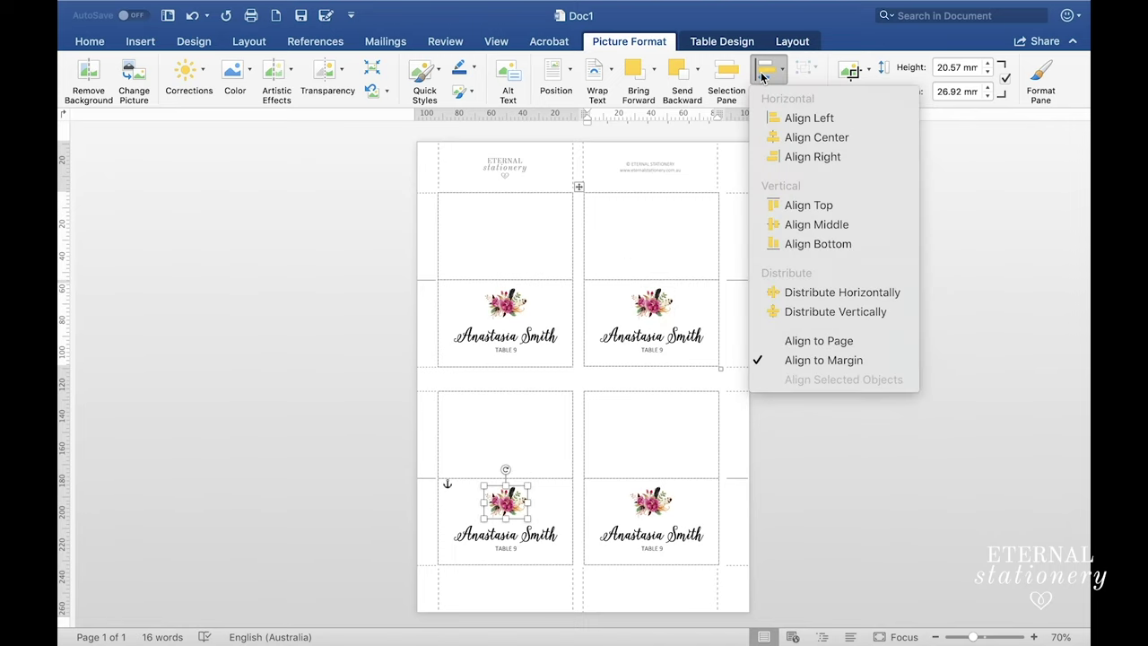
pyautogui.click(782, 136)
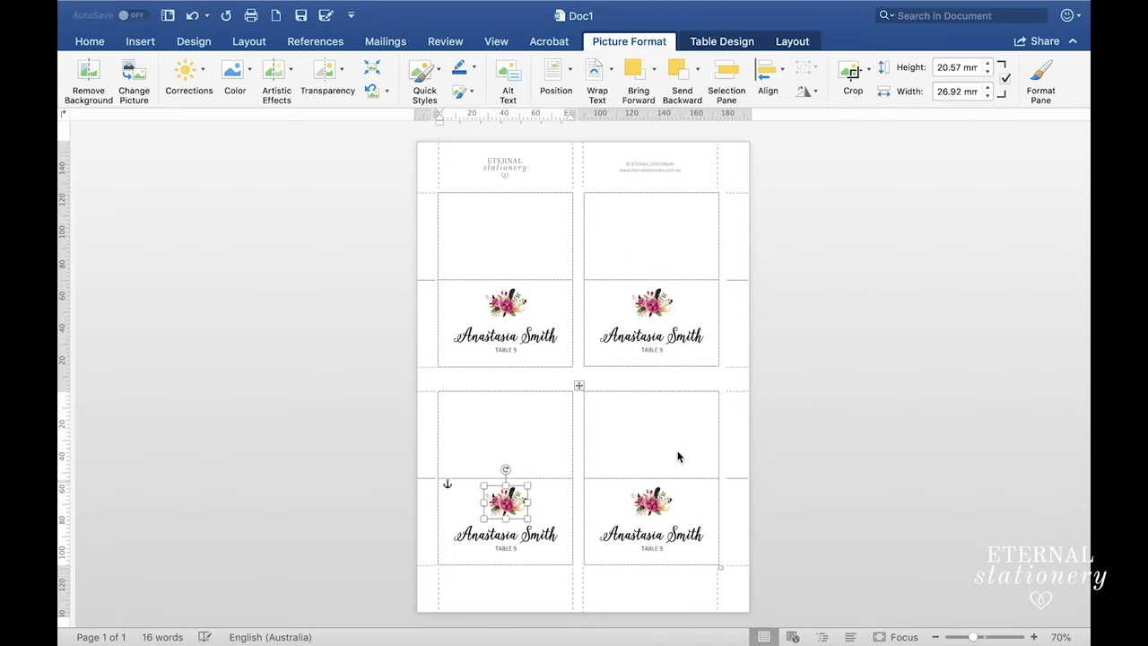
pyautogui.click(652, 489)
pyautogui.click(652, 498)
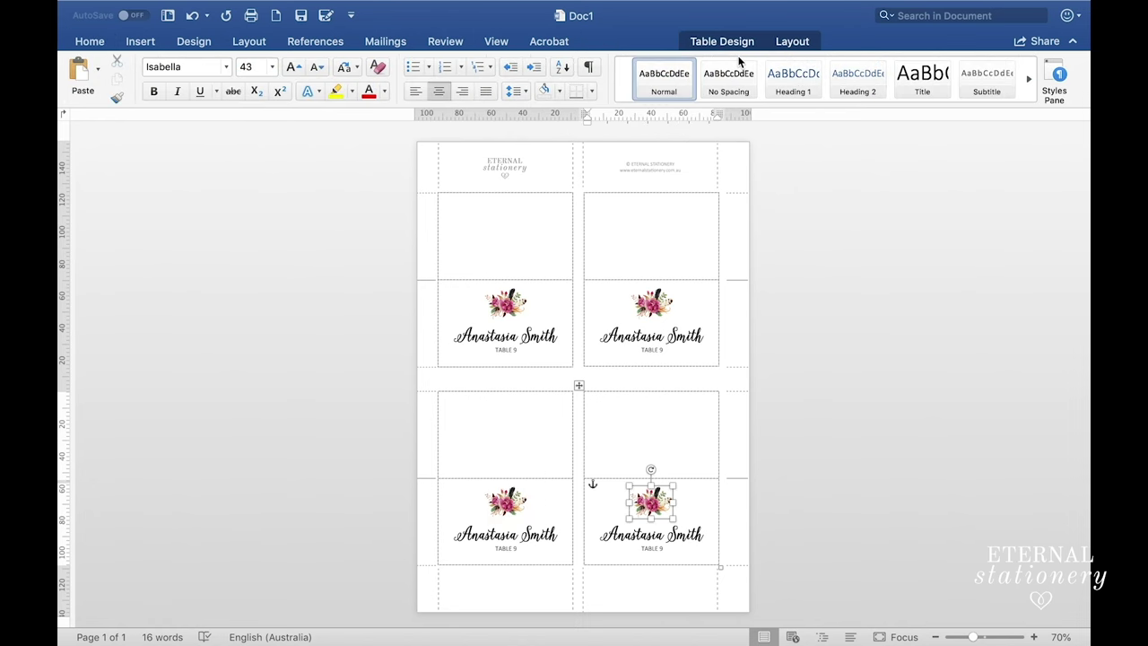
pyautogui.click(646, 42)
pyautogui.click(768, 70)
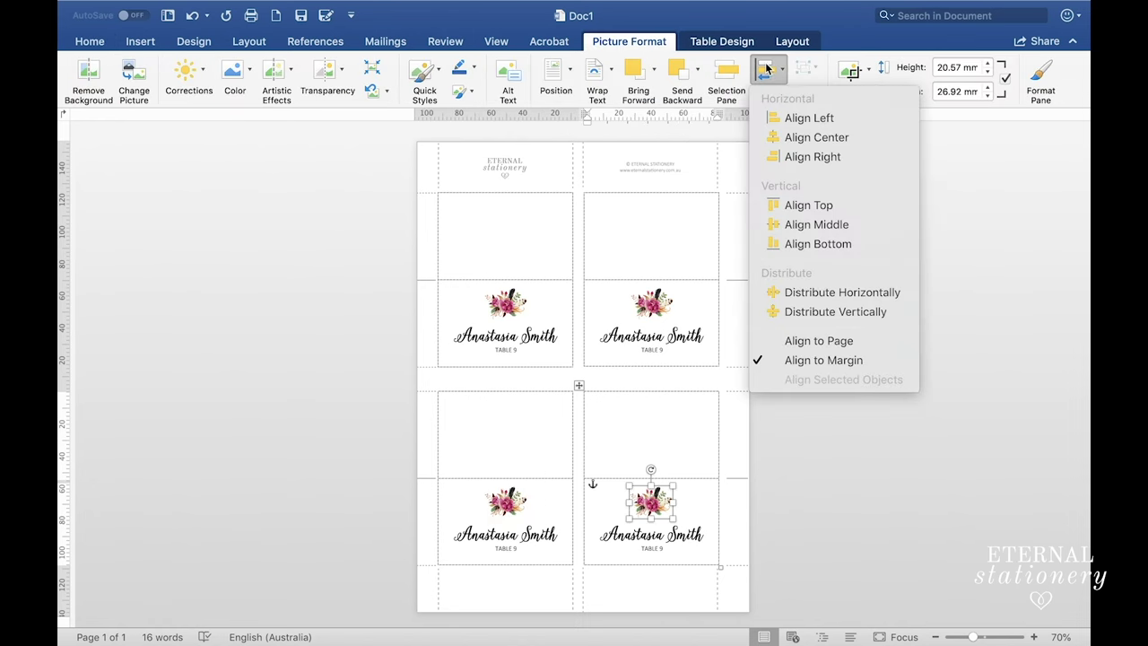
pyautogui.click(791, 139)
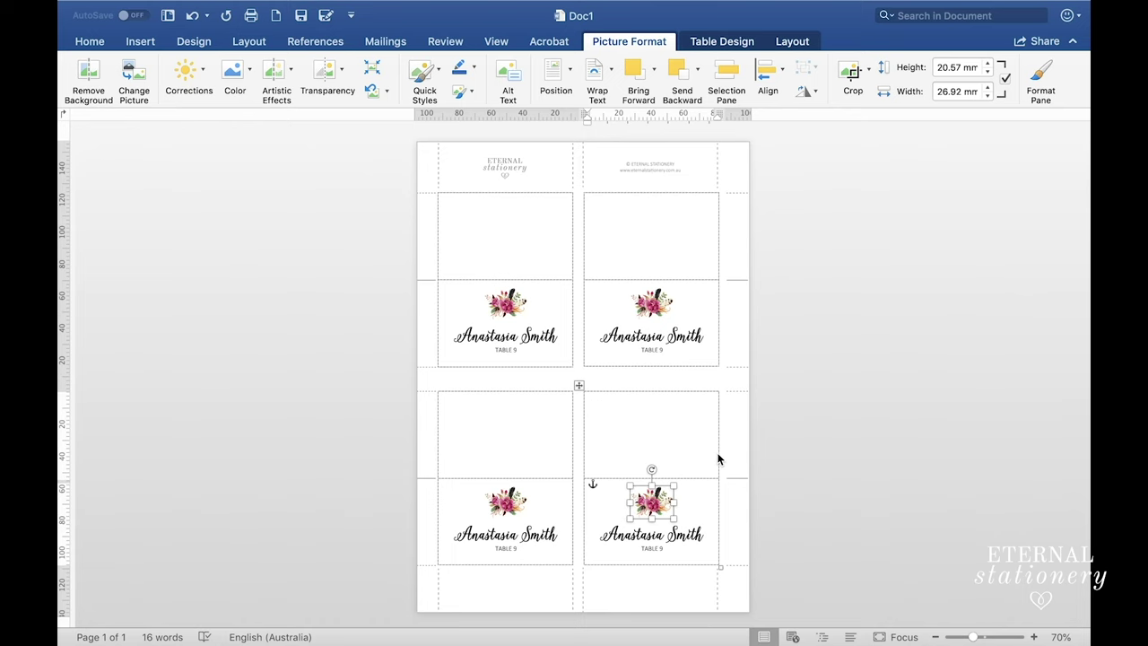
pyautogui.click(655, 441)
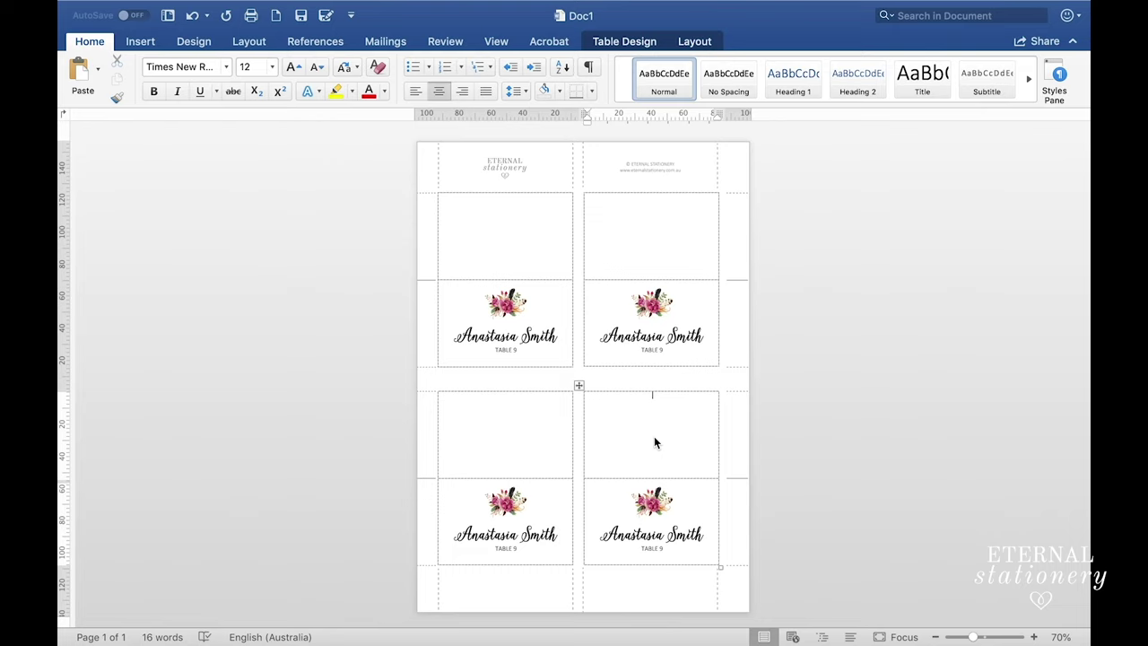
# Type new guest names on the other three cards and set their tables to 6, 18 and 4.
pyautogui.tripleClick(651, 337)
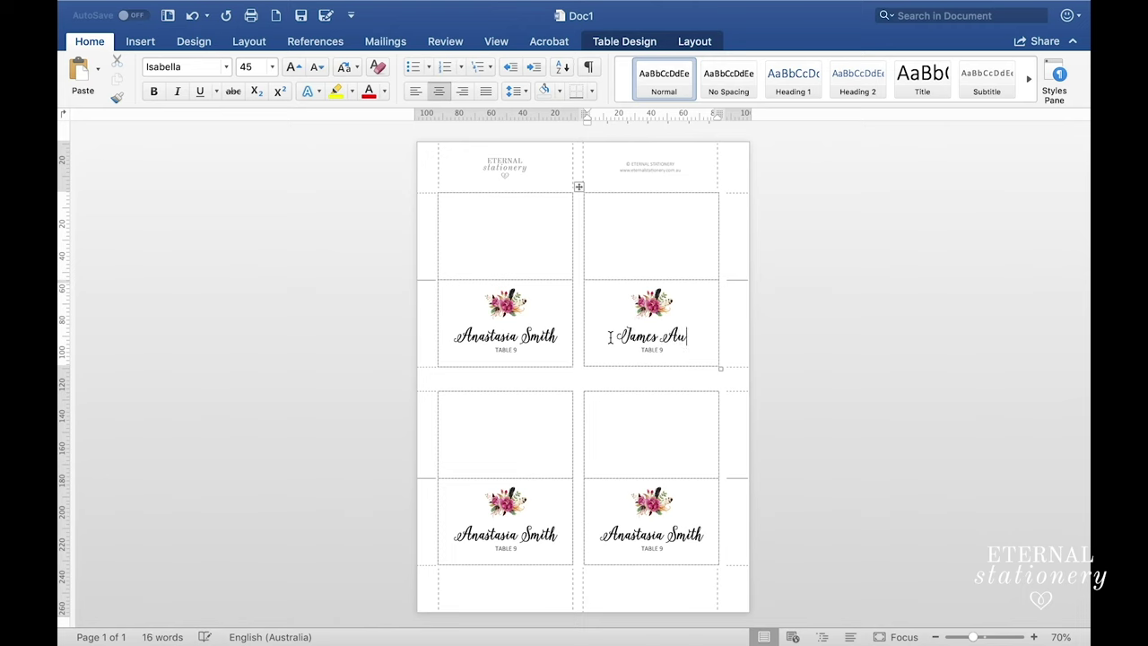
pyautogui.doubleClick(660, 349)
pyautogui.write('6')
pyautogui.tripleClick(463, 535)
pyautogui.doubleClick(512, 548)
pyautogui.write('18')
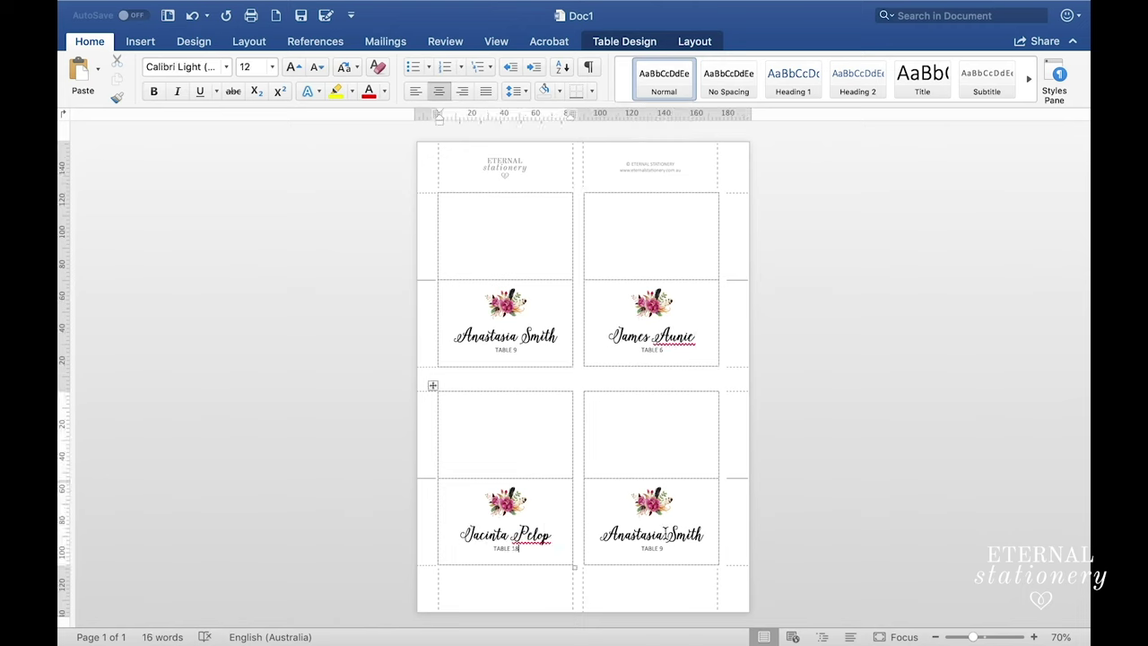
pyautogui.tripleClick(651, 535)
pyautogui.doubleClick(668, 548)
pyautogui.write('4')
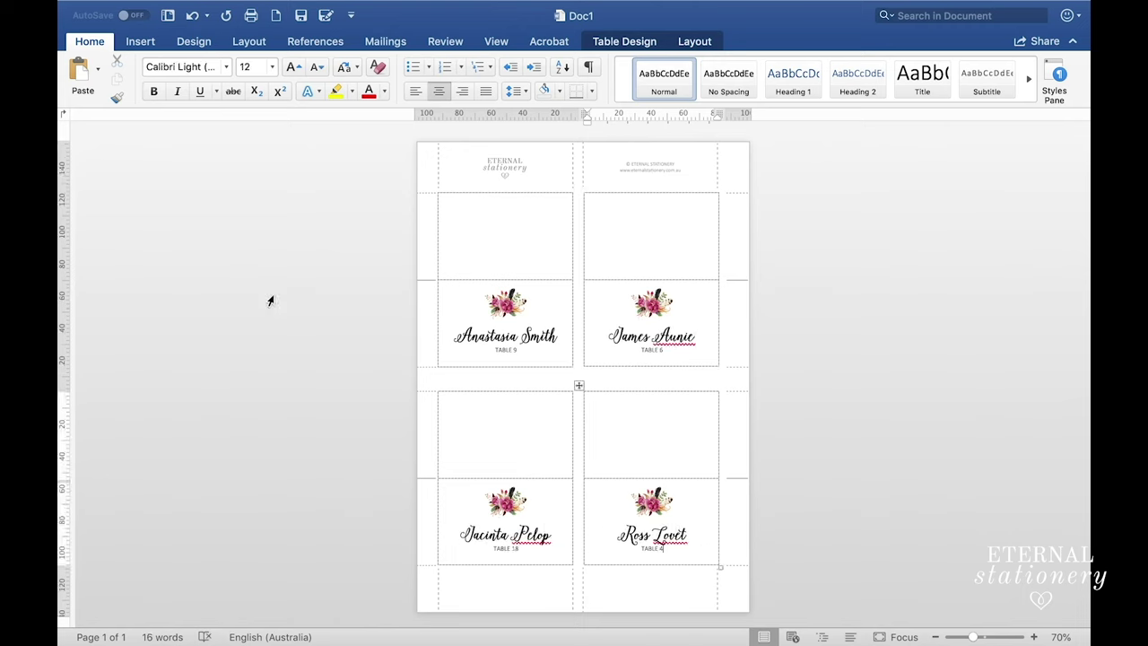